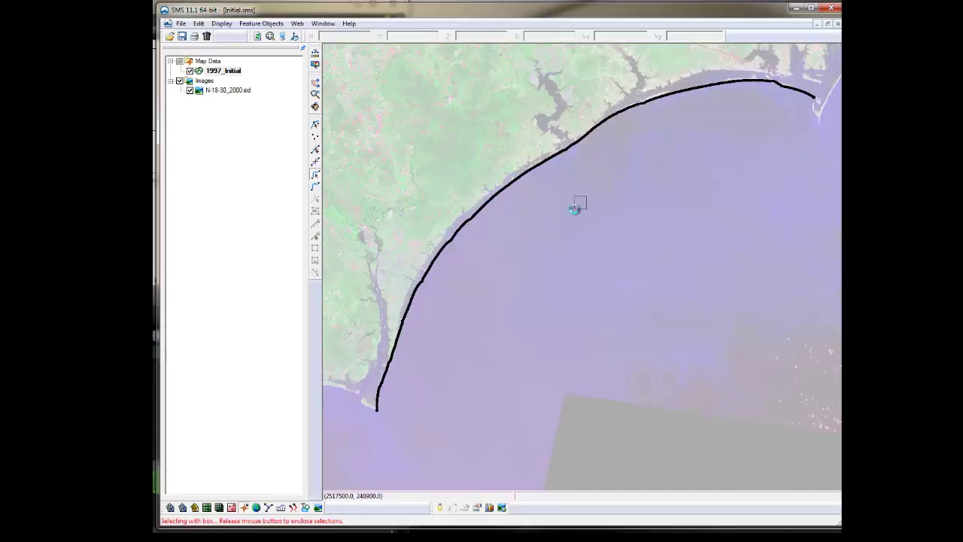
# Hide N-18-30_2000.sid, select the 1997_Initial shoreline as a single arc, then redisplay the image.
pyautogui.click(190, 91)
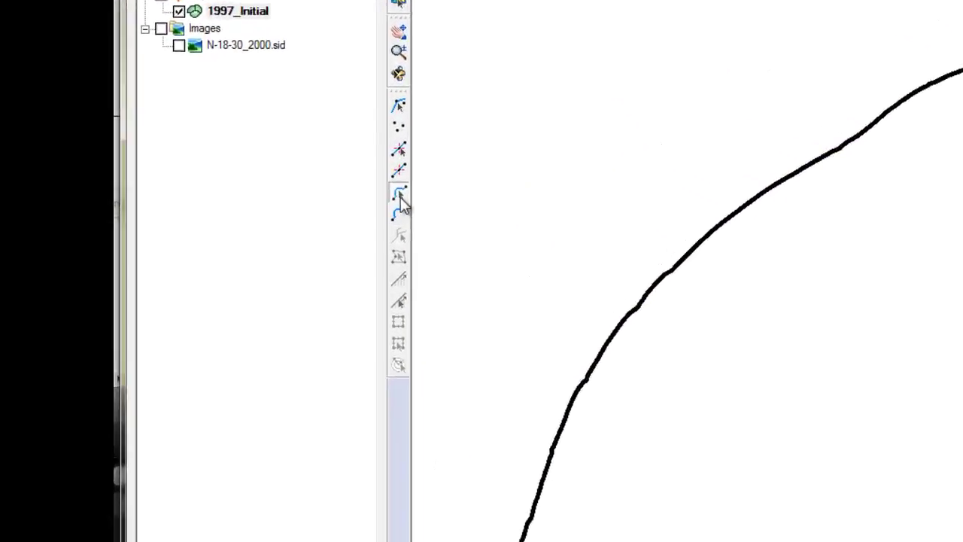
pyautogui.click(400, 196)
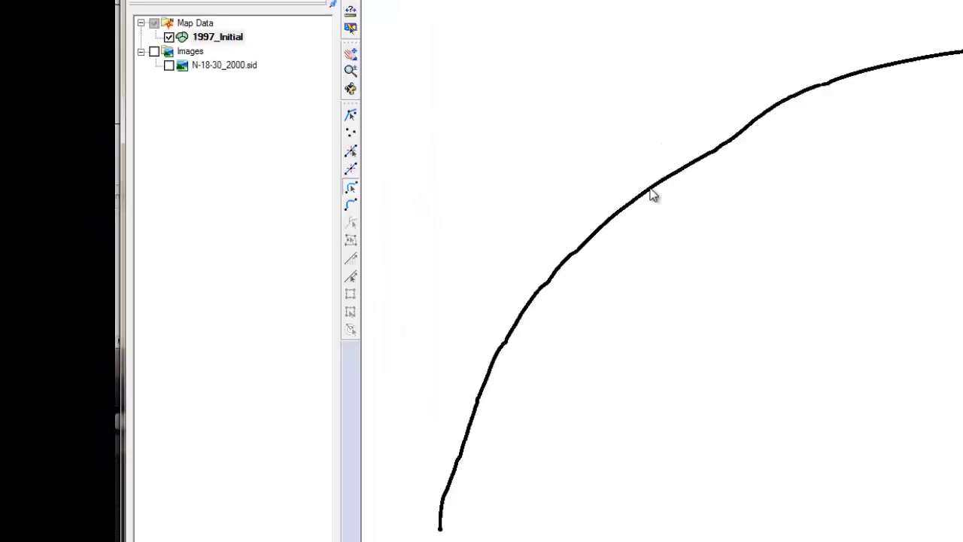
pyautogui.click(775, 209)
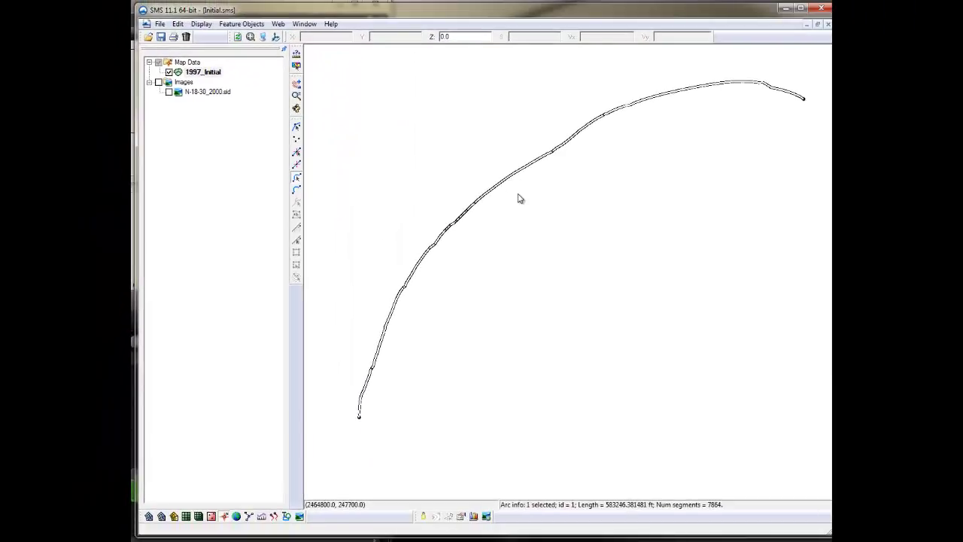
pyautogui.click(517, 198)
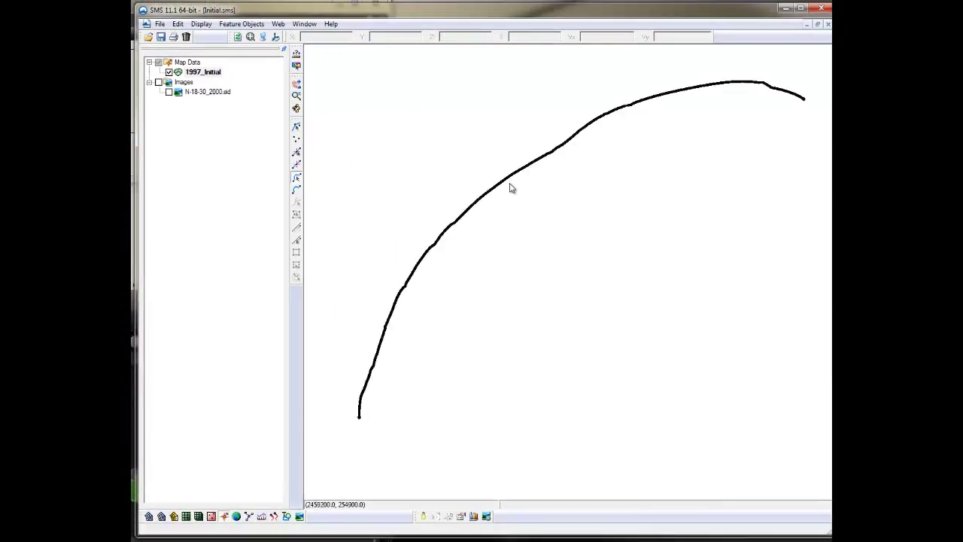
pyautogui.click(510, 185)
pyautogui.click(522, 204)
pyautogui.scroll(6, 435, 260)
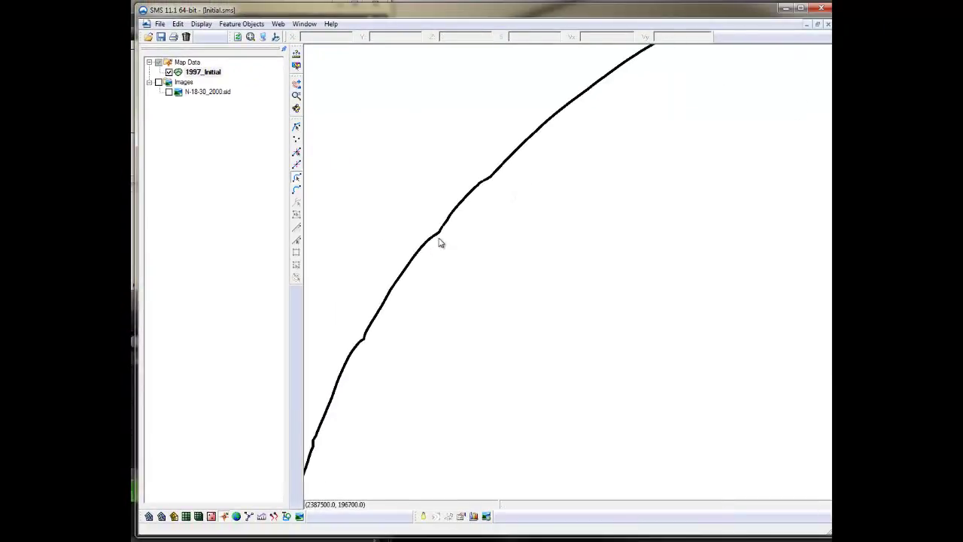
pyautogui.click(170, 92)
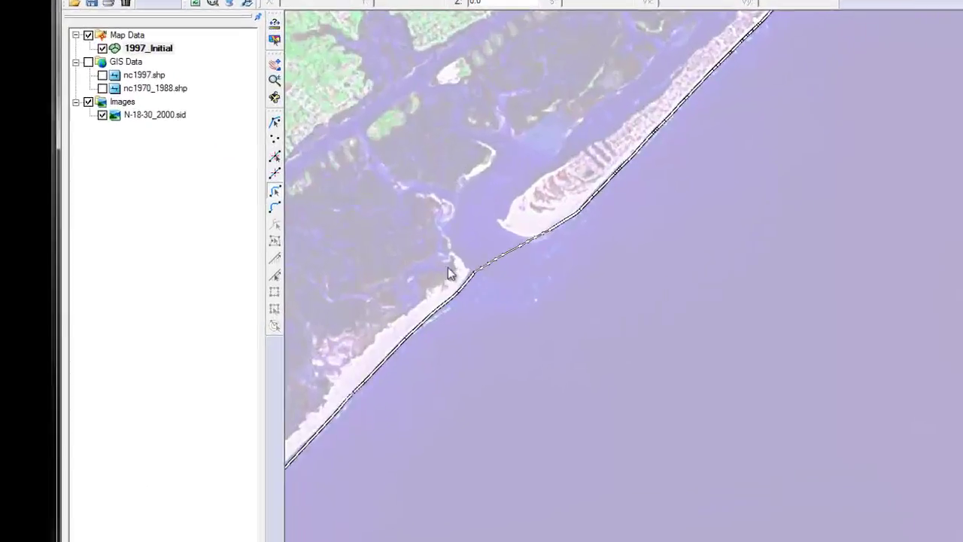
# Convert the shoreline vertex at the inlet crossing into a node, splitting the arc.
pyautogui.click(274, 156)
pyautogui.click(492, 271)
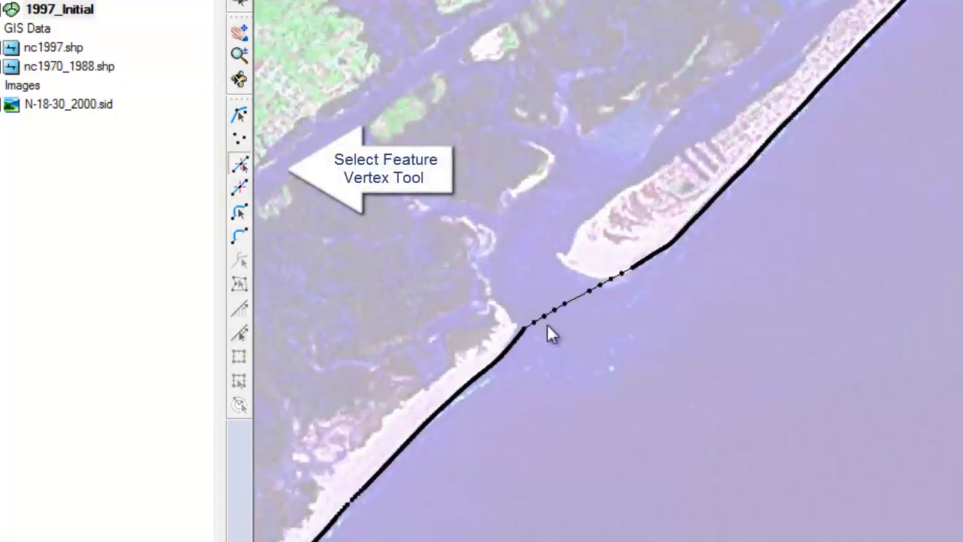
pyautogui.rightClick(565, 304)
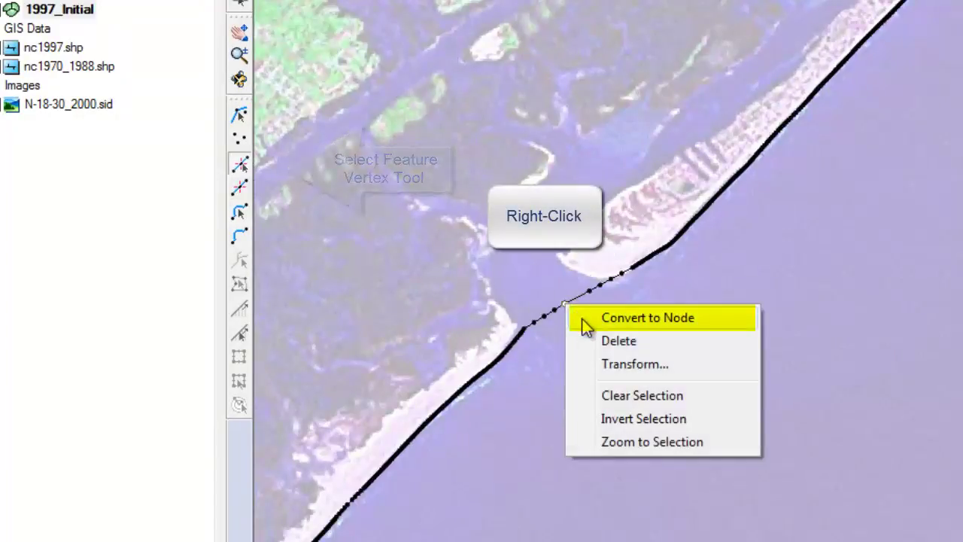
pyautogui.click(586, 323)
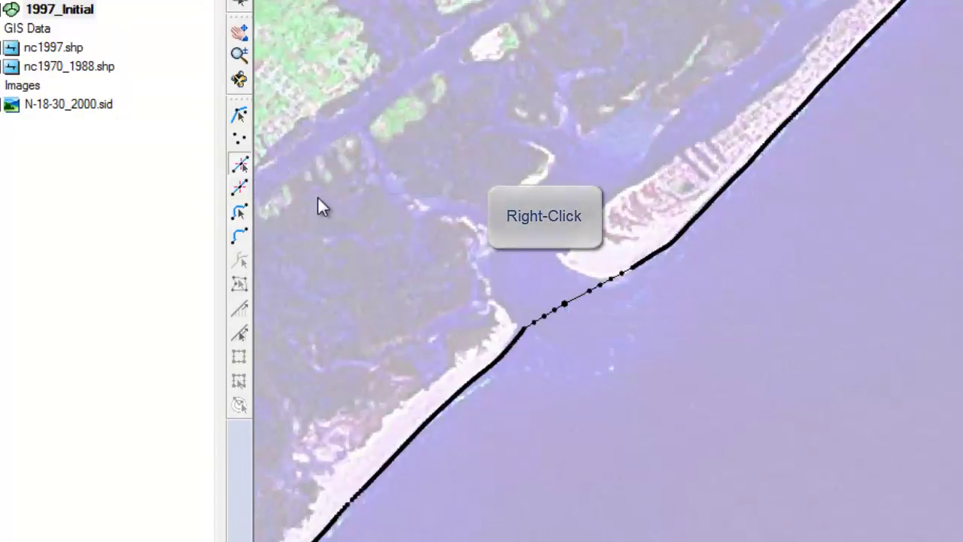
# Convert that node back into a vertex to rejoin the shoreline arc.
pyautogui.click(539, 317)
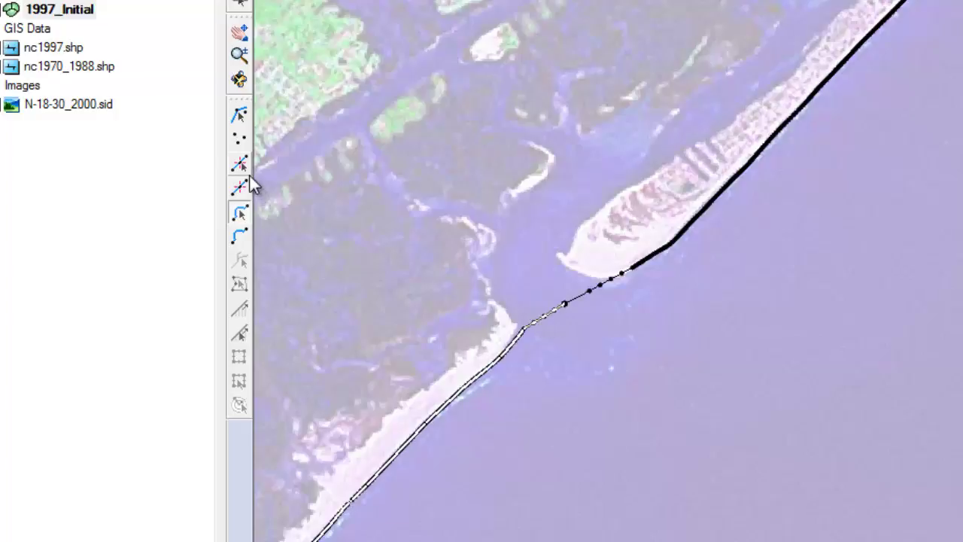
pyautogui.click(239, 114)
pyautogui.rightClick(563, 304)
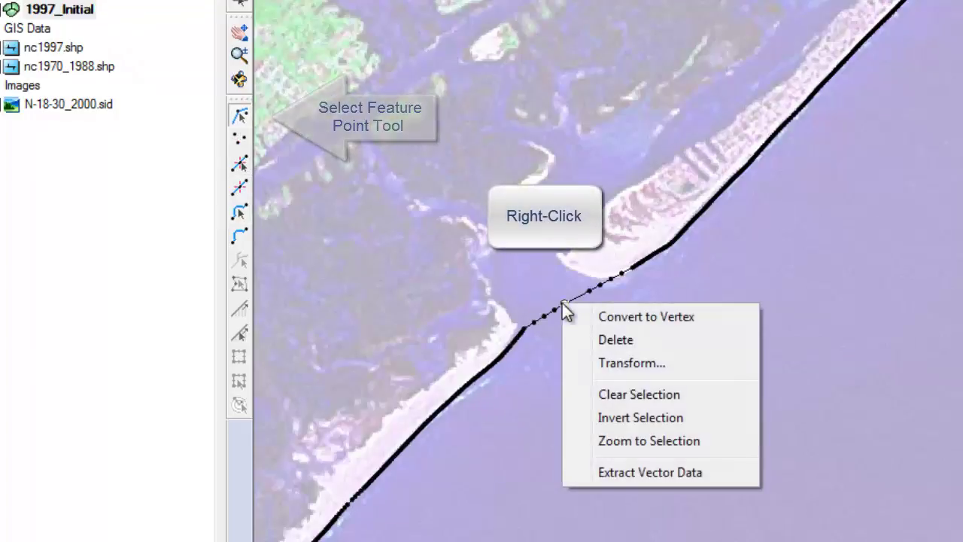
pyautogui.click(584, 322)
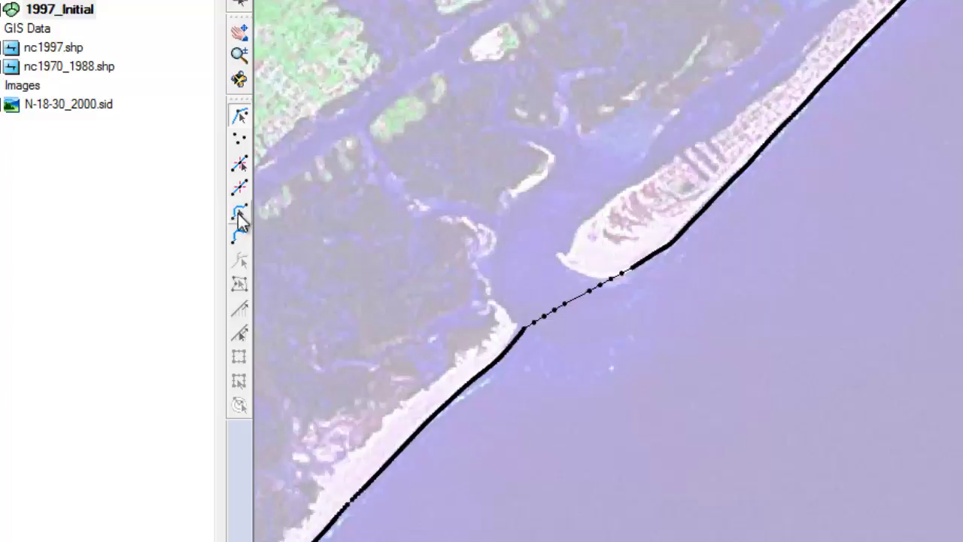
pyautogui.click(238, 213)
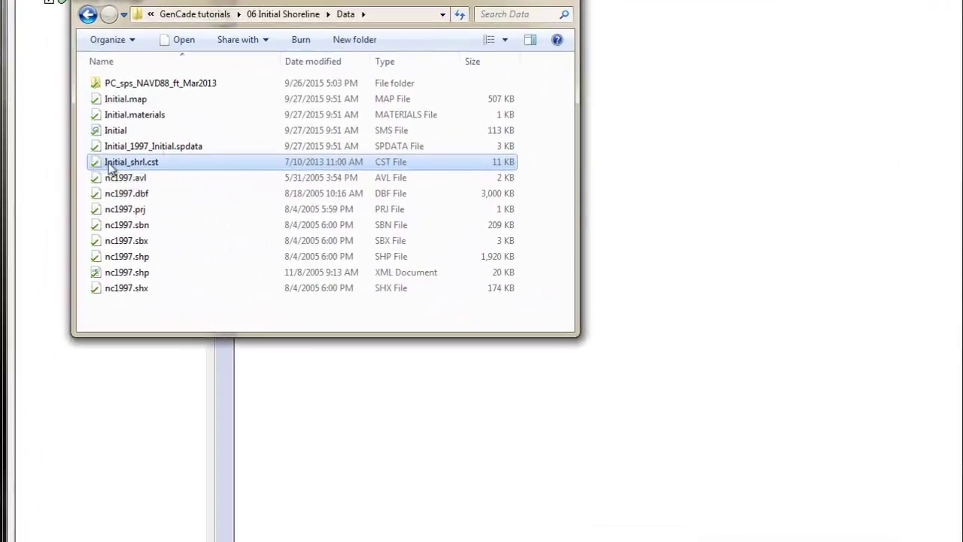
# Load Initial_shrl.cst into SMS and pan the shoreline into view.
pyautogui.moveTo(110, 168); pyautogui.dragTo(753, 221)
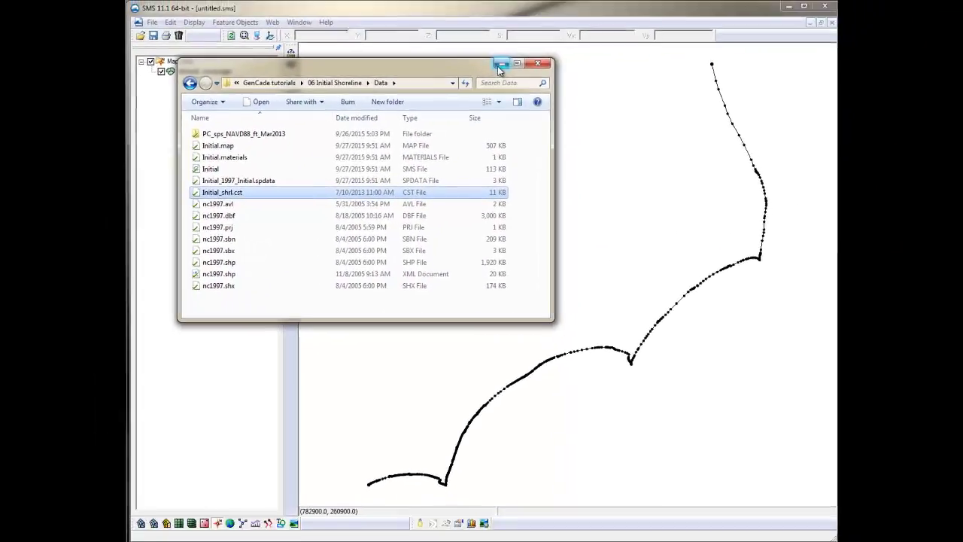
pyautogui.click(500, 64)
pyautogui.moveTo(527, 352); pyautogui.dragTo(507, 229)
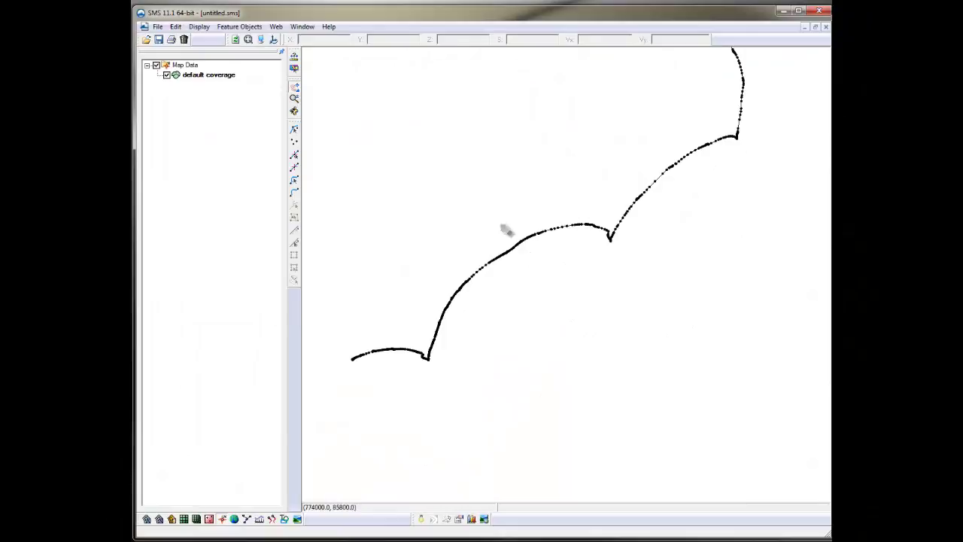
pyautogui.click(158, 26)
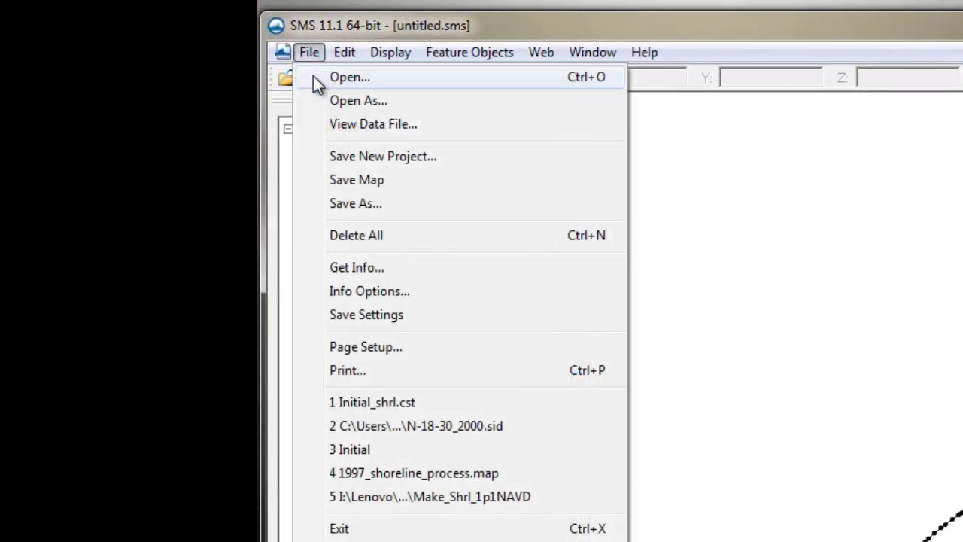
pyautogui.click(547, 401)
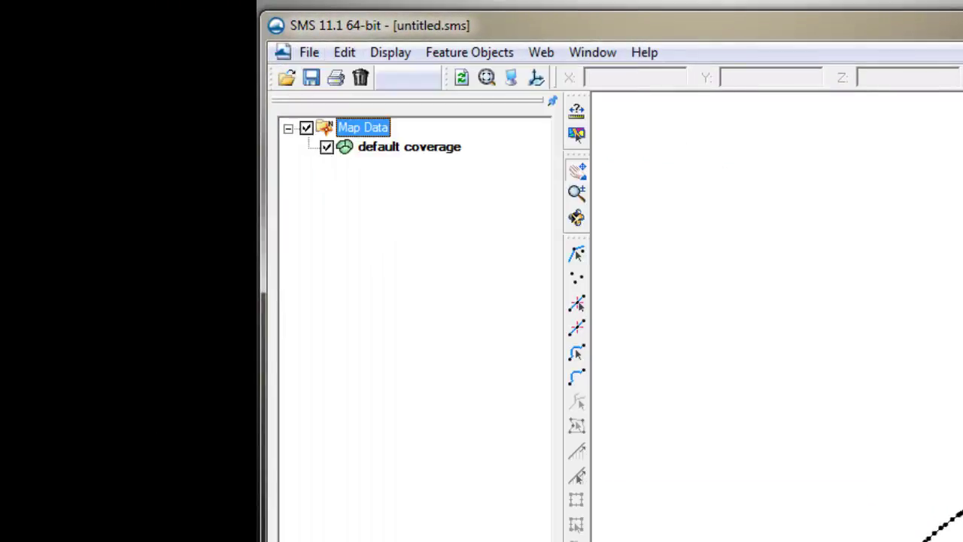
# Rename the default coverage to 'Initial shrl'.
pyautogui.click(436, 151)
pyautogui.rightClick(432, 148)
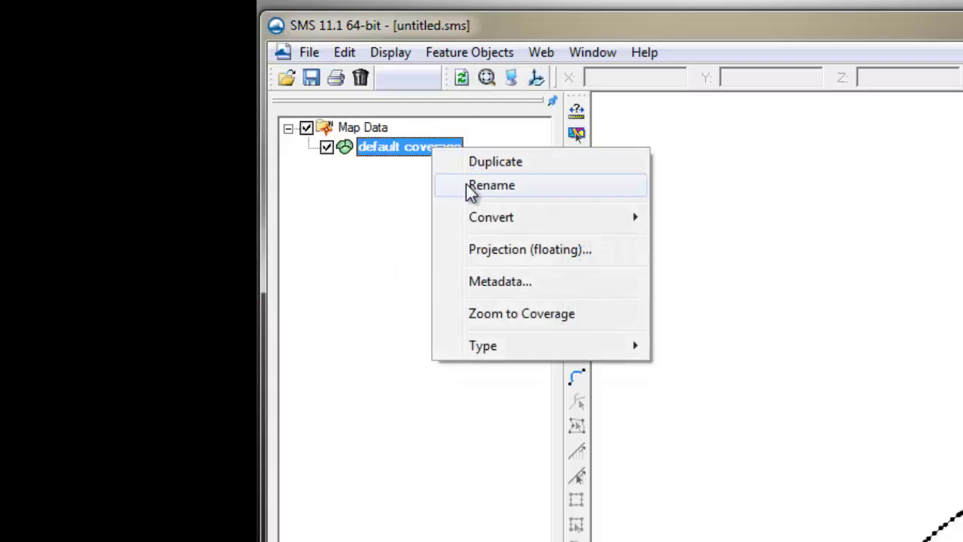
pyautogui.click(491, 185)
pyautogui.write('Ini')
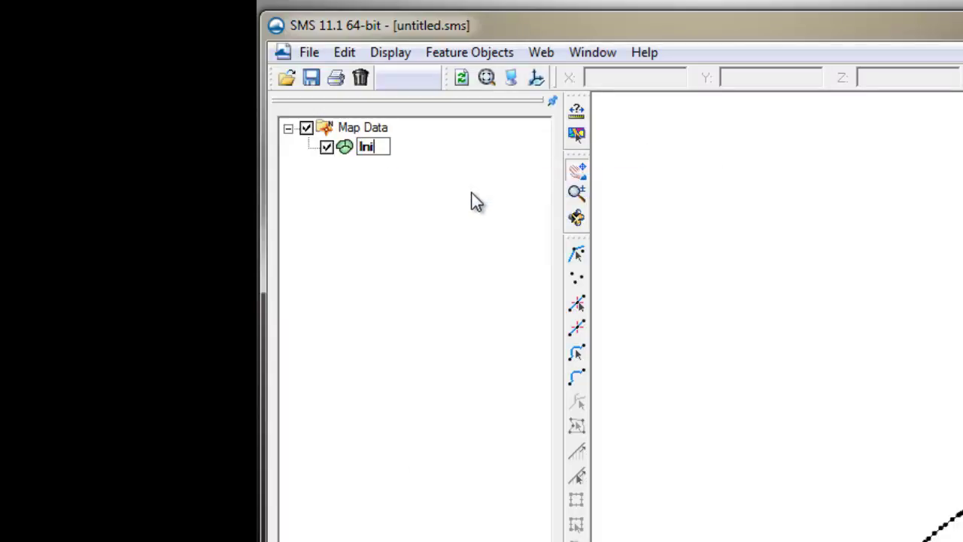
pyautogui.write('tial shrl')
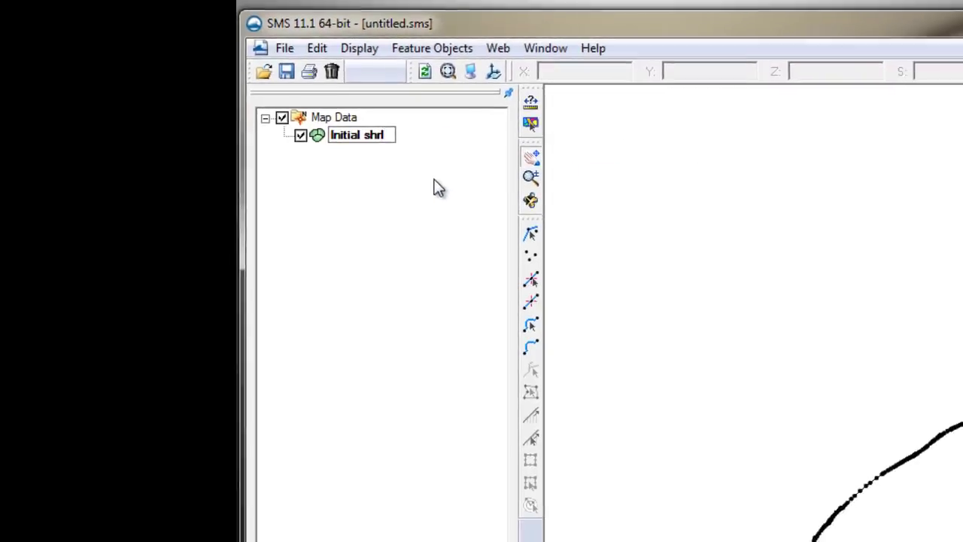
pyautogui.press('Return')
# Set the Initial shrl coverage projection to State Plane North Carolina (FIPS 3200), WGS84, meters.
pyautogui.rightClick(377, 133)
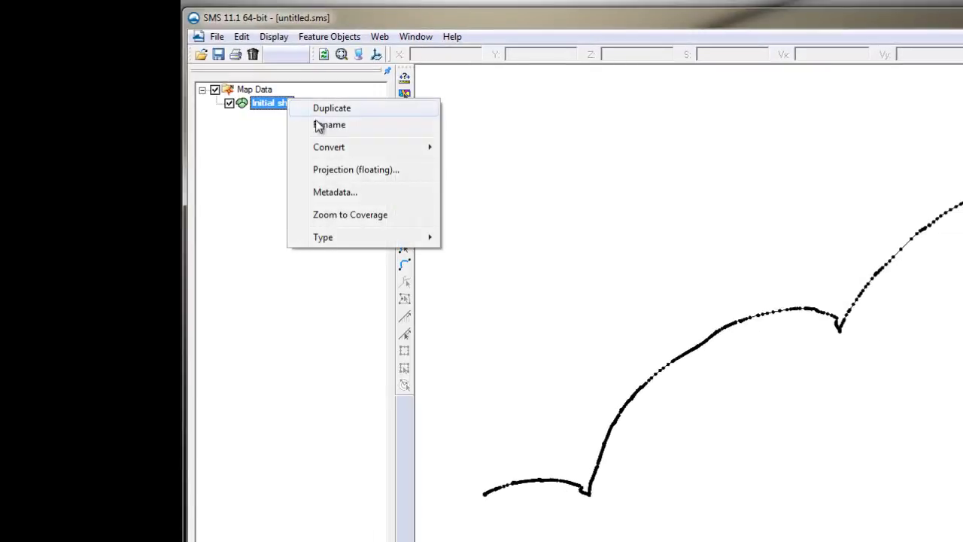
pyautogui.click(356, 169)
pyautogui.click(602, 234)
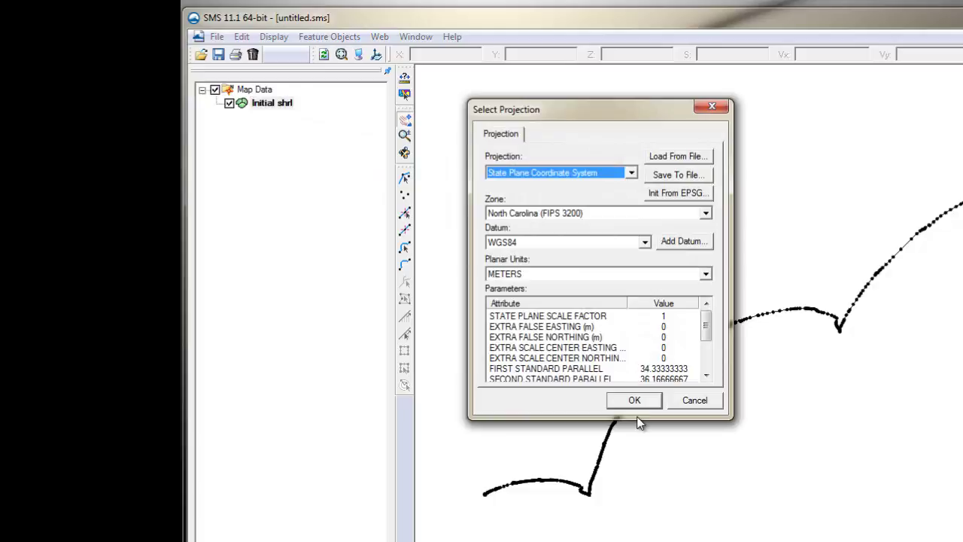
pyautogui.click(636, 403)
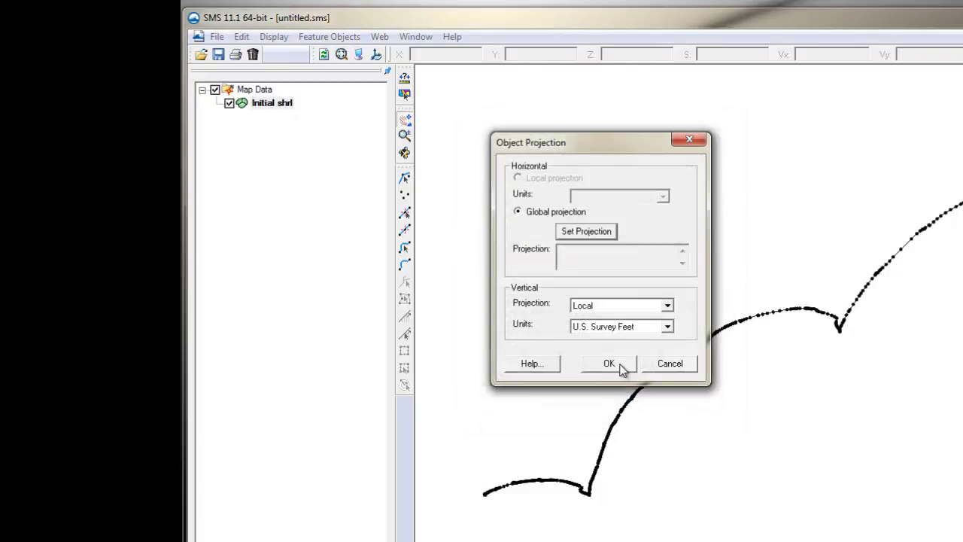
pyautogui.click(610, 364)
pyautogui.scroll(5, 673, 382)
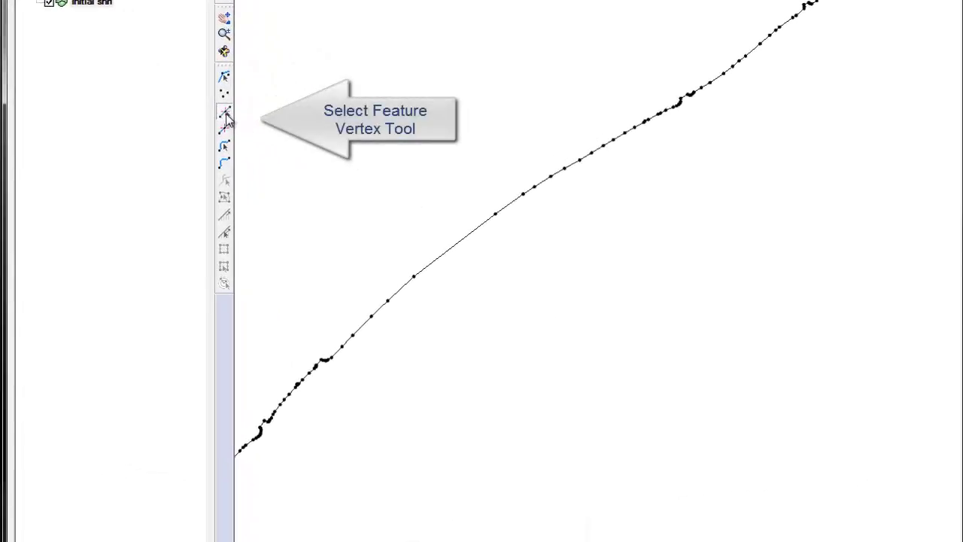
# Delete the extra vertex on the shoreline's straight stretch, then select another vertex for editing.
pyautogui.click(225, 115)
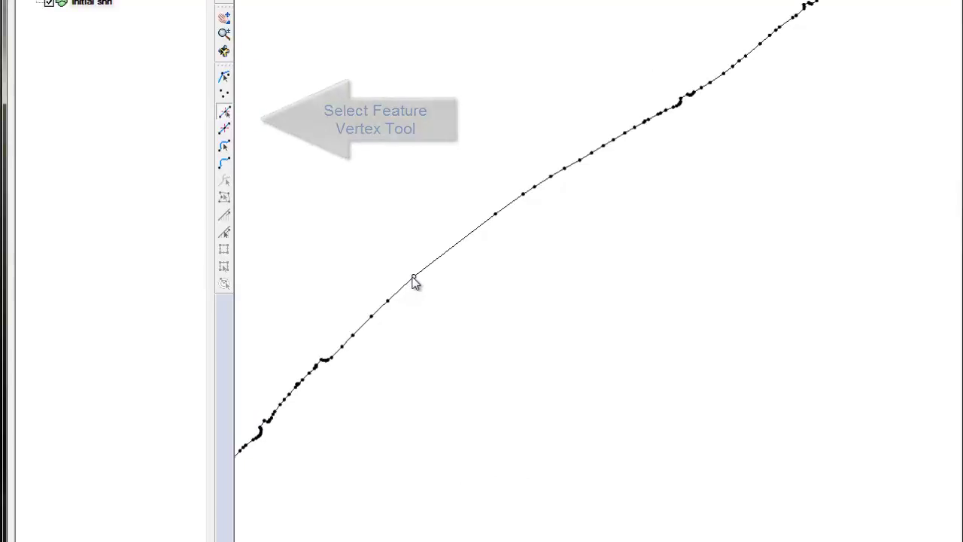
pyautogui.moveTo(414, 277); pyautogui.dragTo(450, 267)
pyautogui.press('Delete')
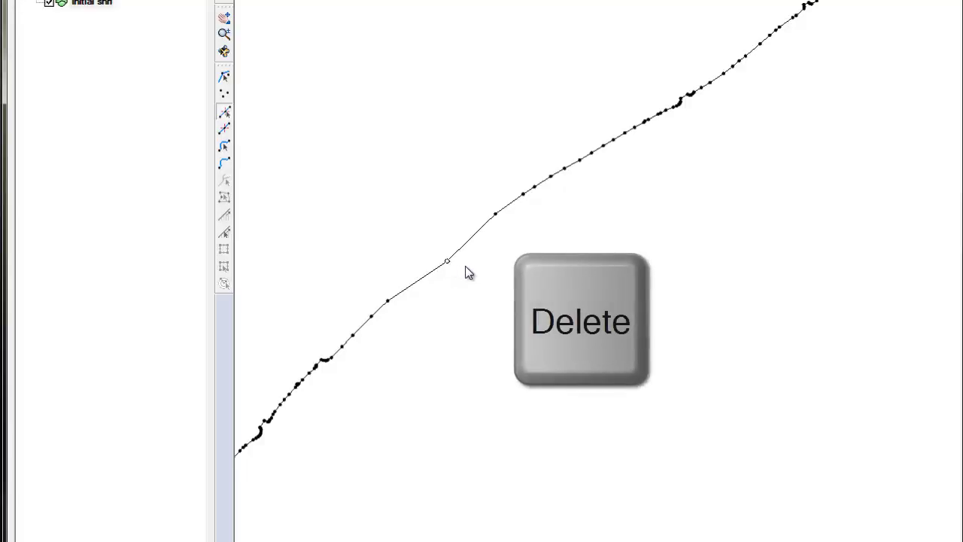
pyautogui.click(355, 316)
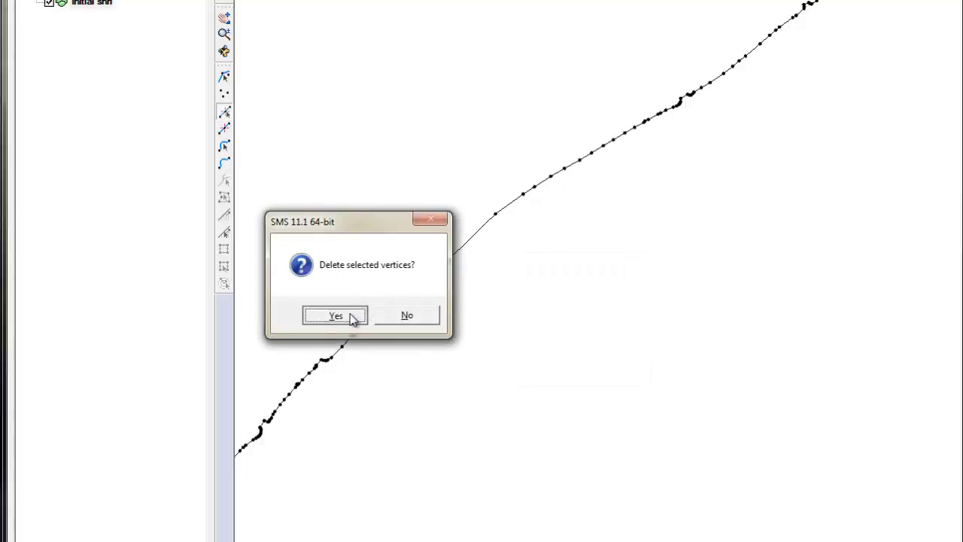
pyautogui.click(495, 216)
pyautogui.rightClick(496, 215)
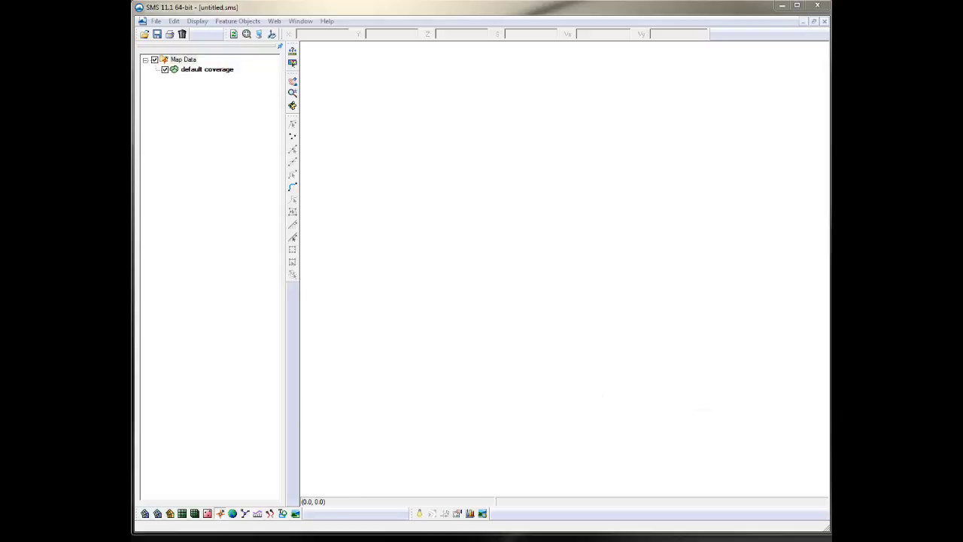
# Load the nc1997.shp shapefile into GIS Data and center the shoreline in view.
pyautogui.hotkey('ctrl', 'o')
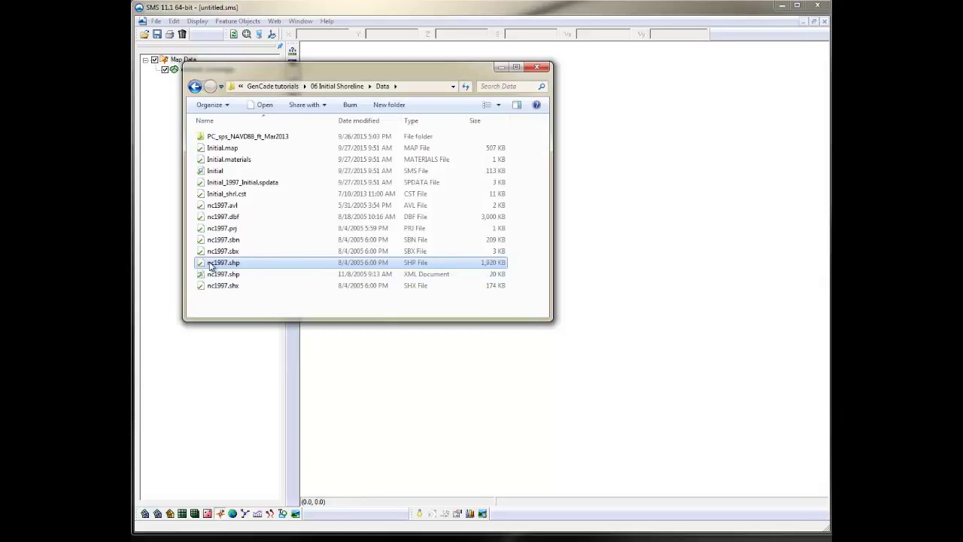
pyautogui.moveTo(212, 266); pyautogui.dragTo(616, 279)
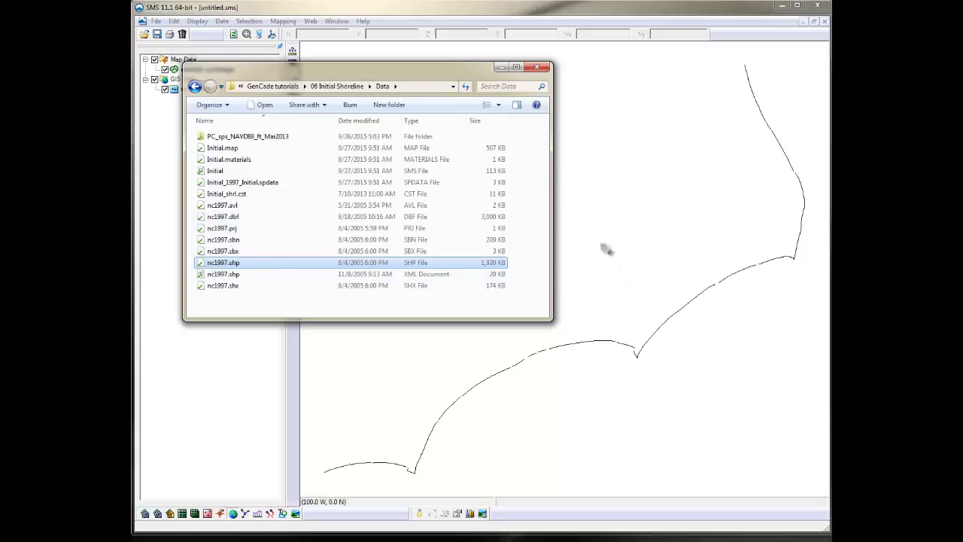
pyautogui.click(534, 67)
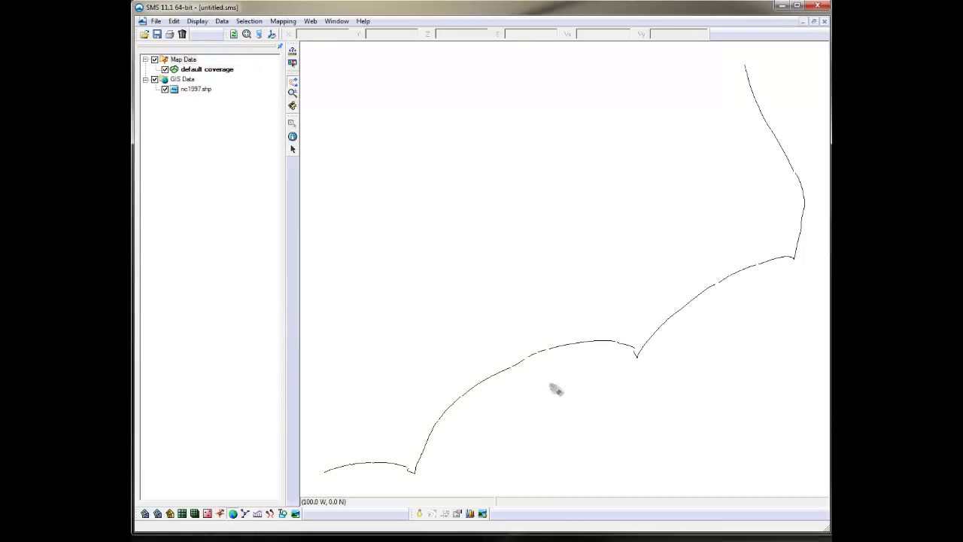
pyautogui.moveTo(555, 389); pyautogui.dragTo(561, 261)
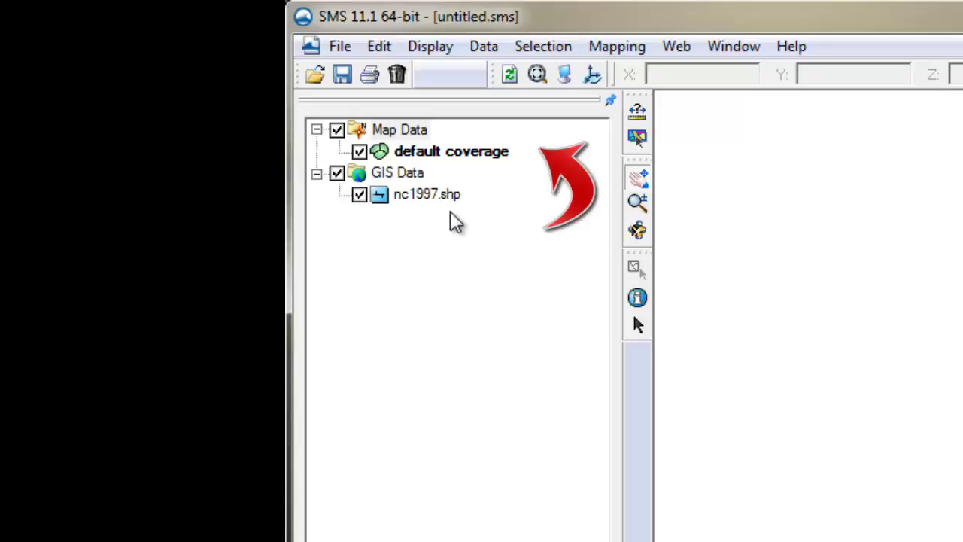
# Run Shapes -> Feature Objects on nc1997.shp using all visible shapes, accepting the wizard defaults.
pyautogui.click(446, 197)
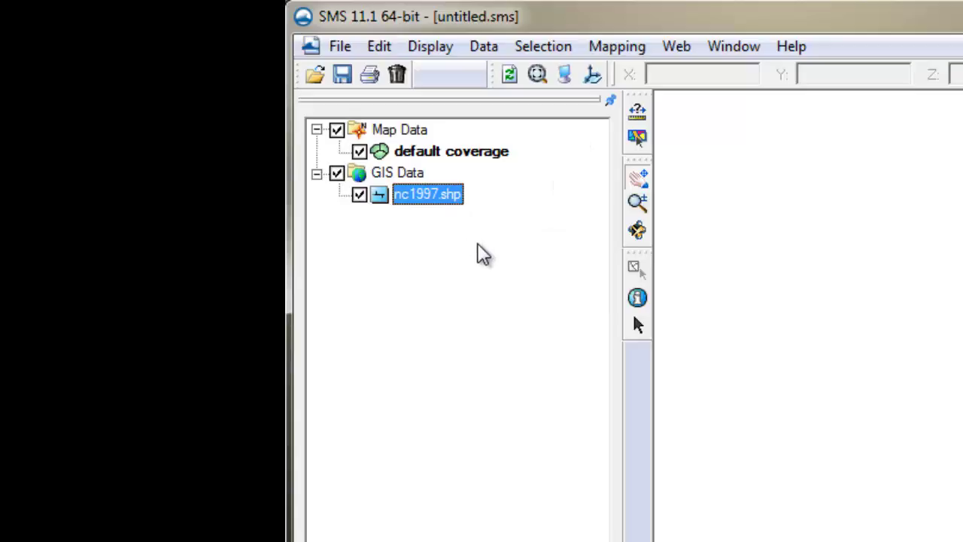
pyautogui.click(614, 59)
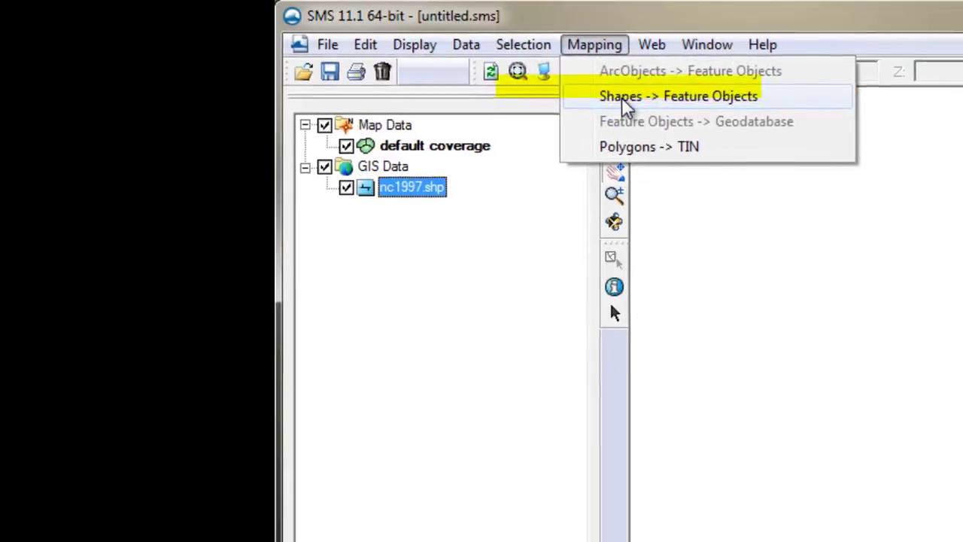
pyautogui.click(536, 84)
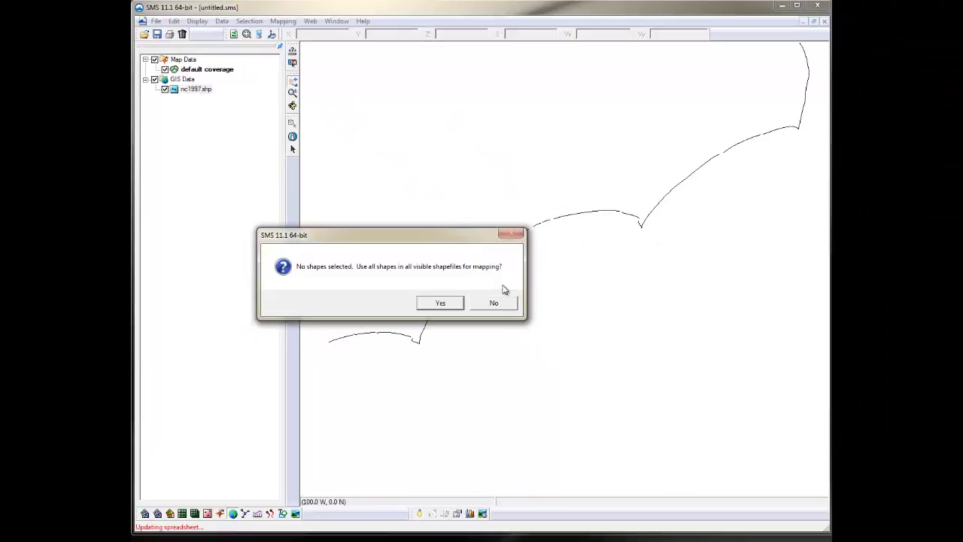
pyautogui.click(441, 304)
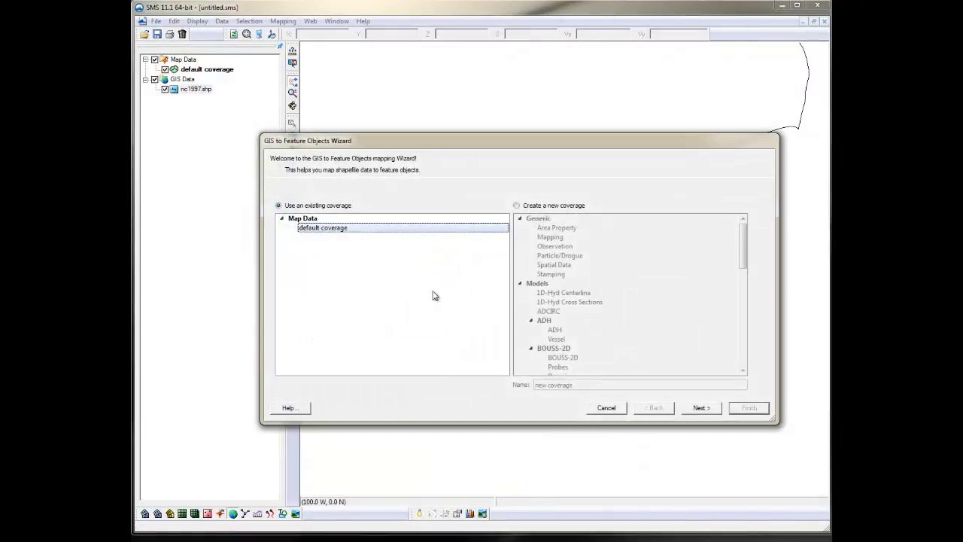
pyautogui.click(701, 409)
pyautogui.click(701, 409)
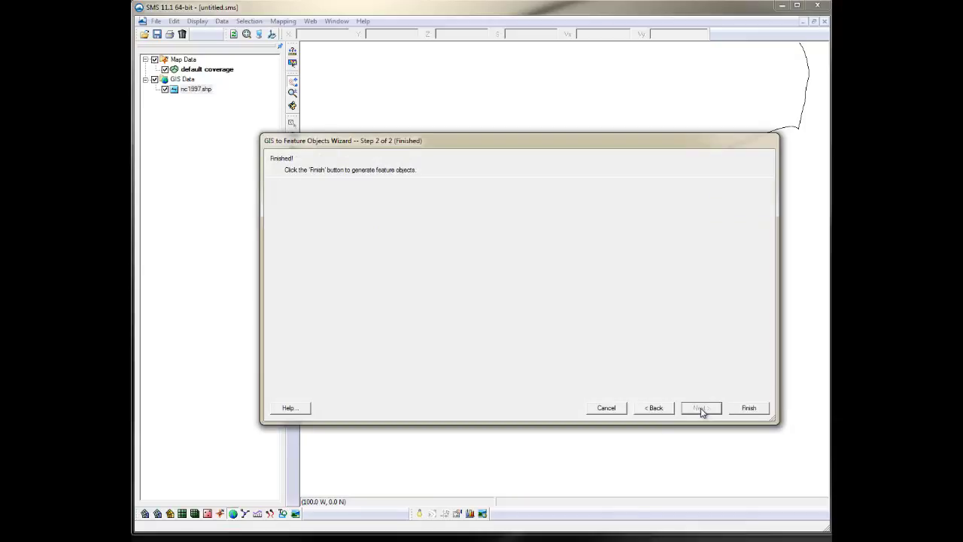
pyautogui.click(753, 409)
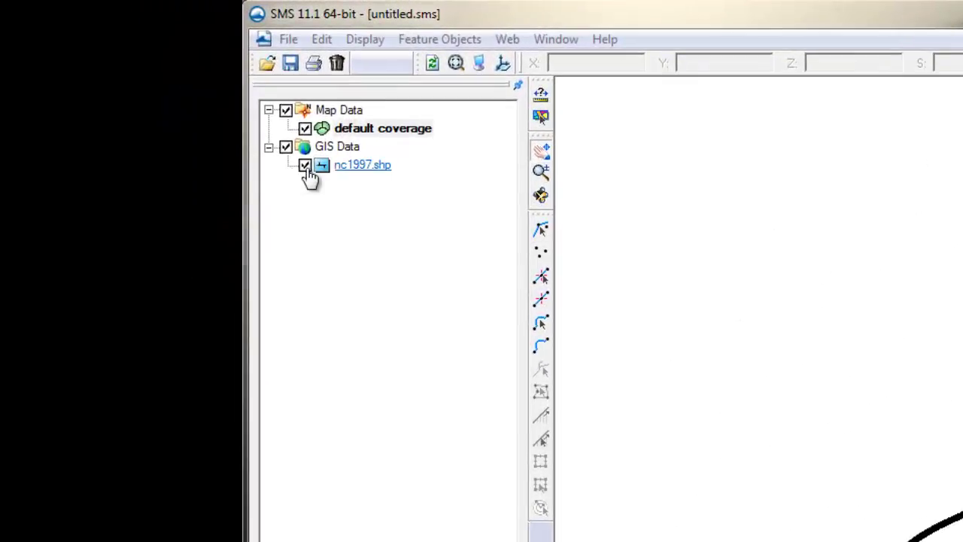
# Hide nc1997.shp and delete all nodes along the upper northeastern shoreline stretch.
pyautogui.click(306, 167)
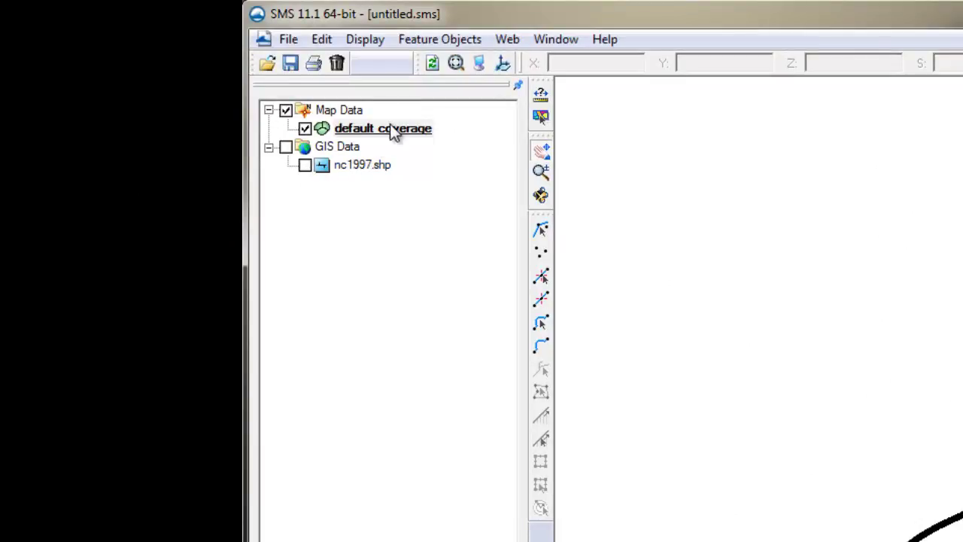
pyautogui.click(542, 232)
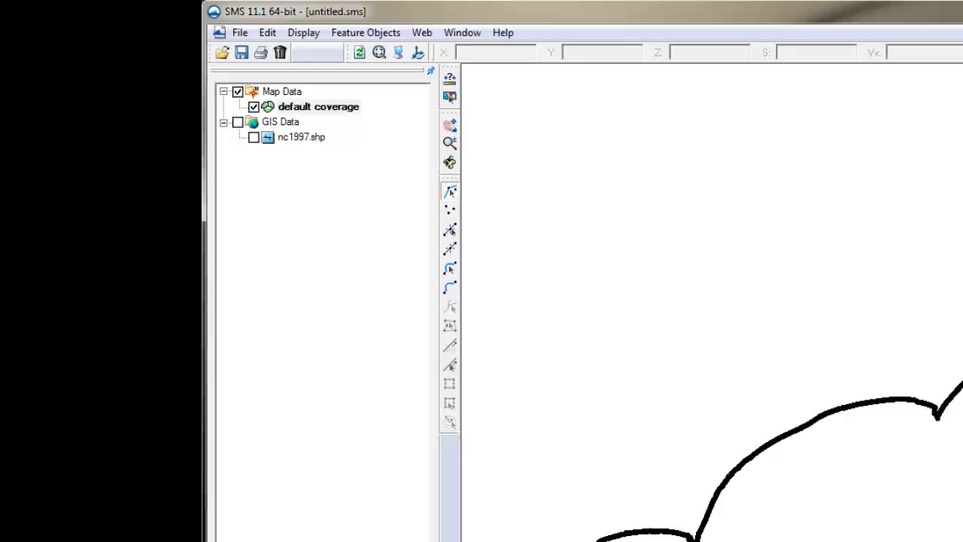
pyautogui.moveTo(662, 61); pyautogui.dragTo(752, 249)
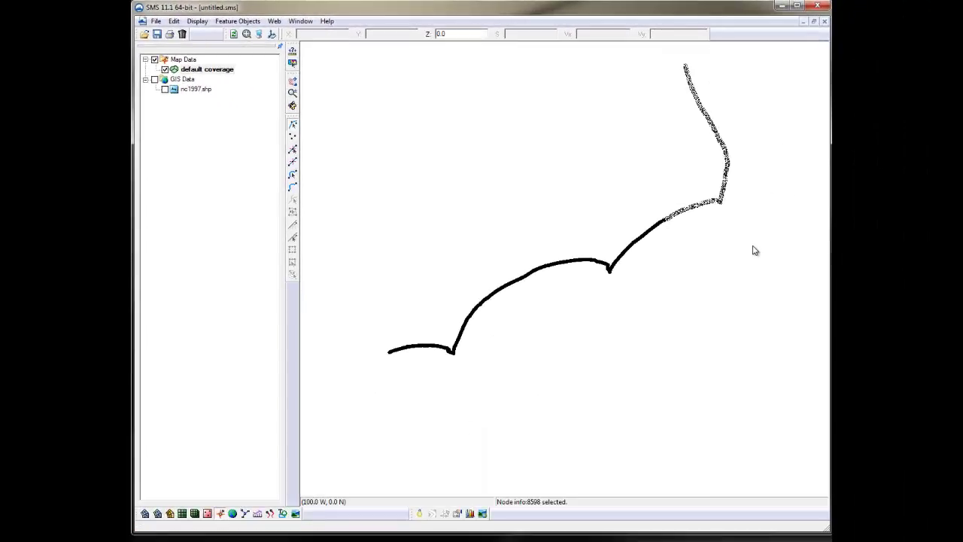
pyautogui.press('Delete')
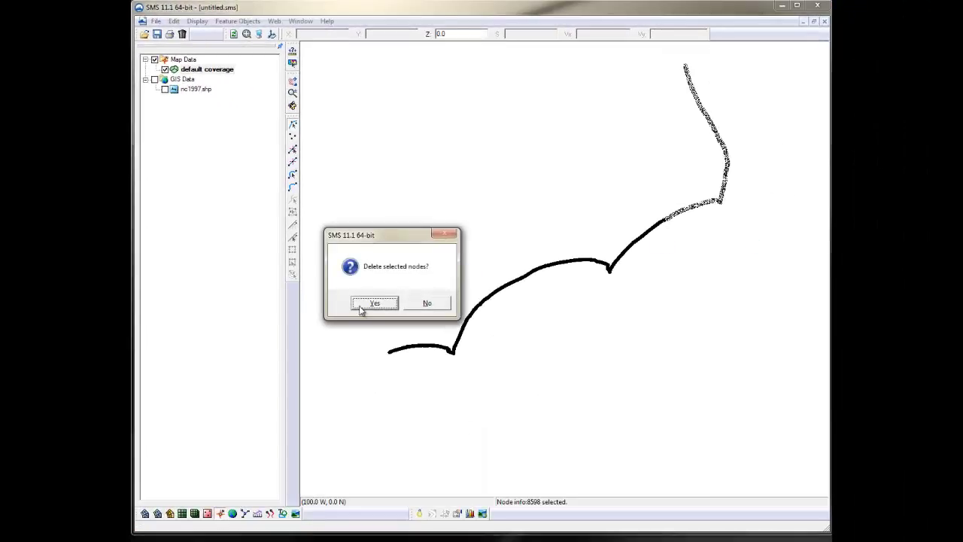
pyautogui.click(368, 303)
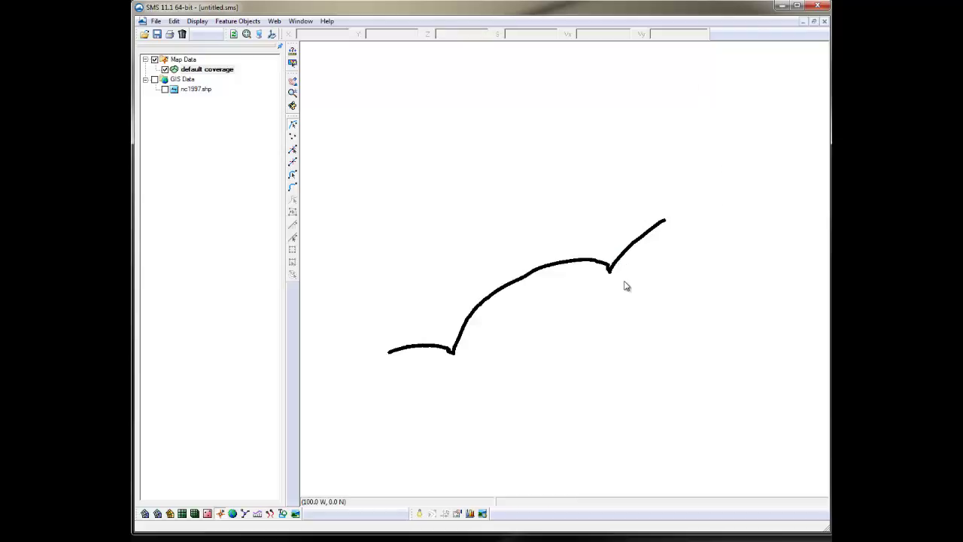
pyautogui.scroll(5, 620, 284)
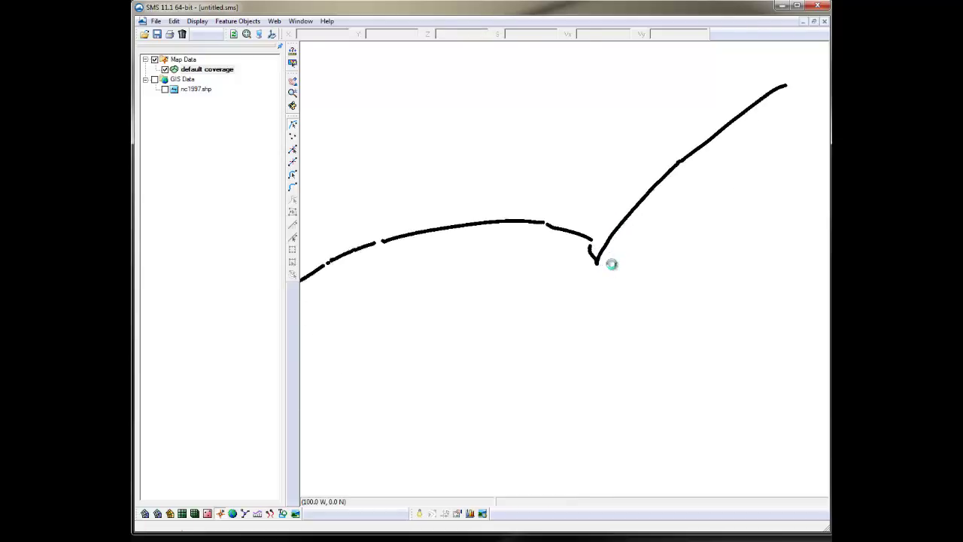
# Delete the nodes of the V-shaped section of the shoreline arcs.
pyautogui.scroll(2, 614, 270)
pyautogui.moveTo(509, 183); pyautogui.dragTo(666, 304)
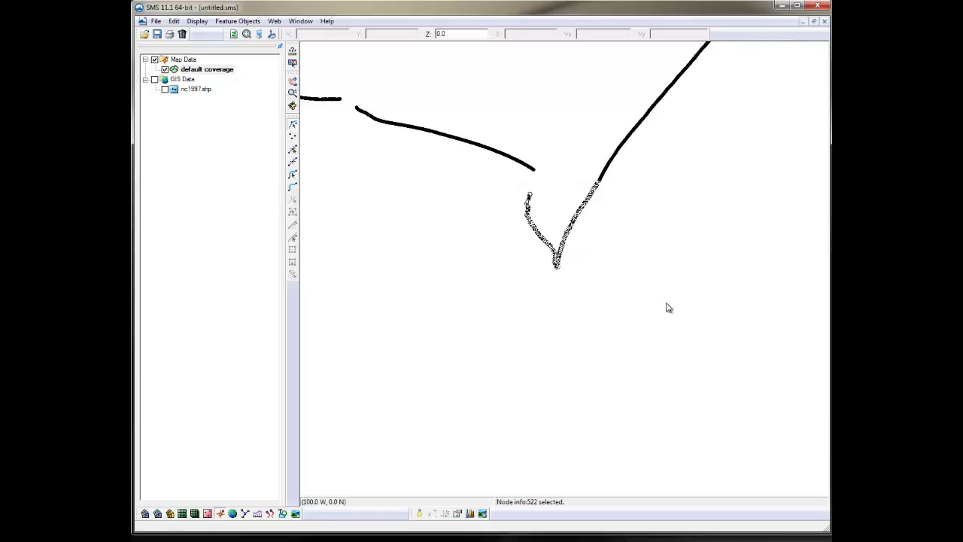
pyautogui.press('Delete')
pyautogui.click(376, 304)
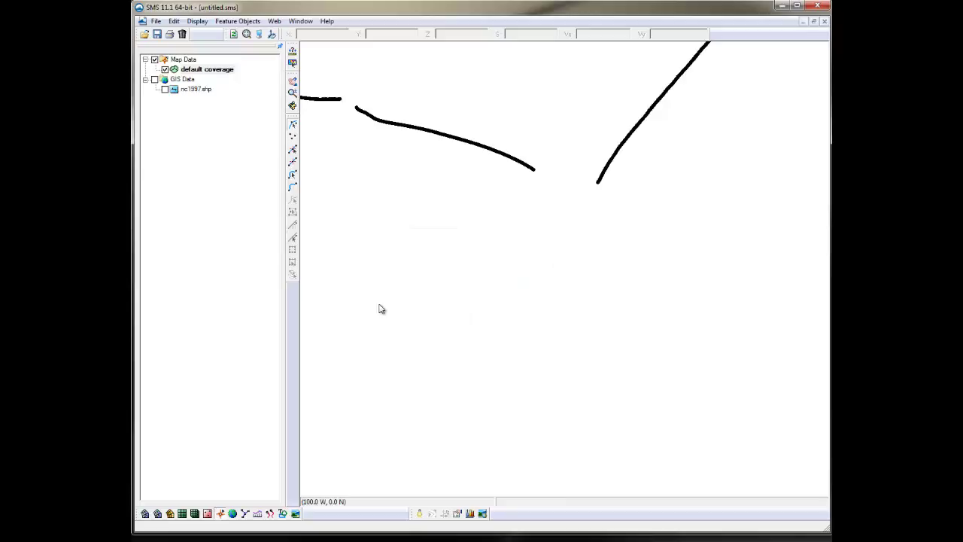
# Delete the 14 hooked nodes at the shoreline's left end near the inlet.
pyautogui.click(293, 80)
pyautogui.click(542, 168)
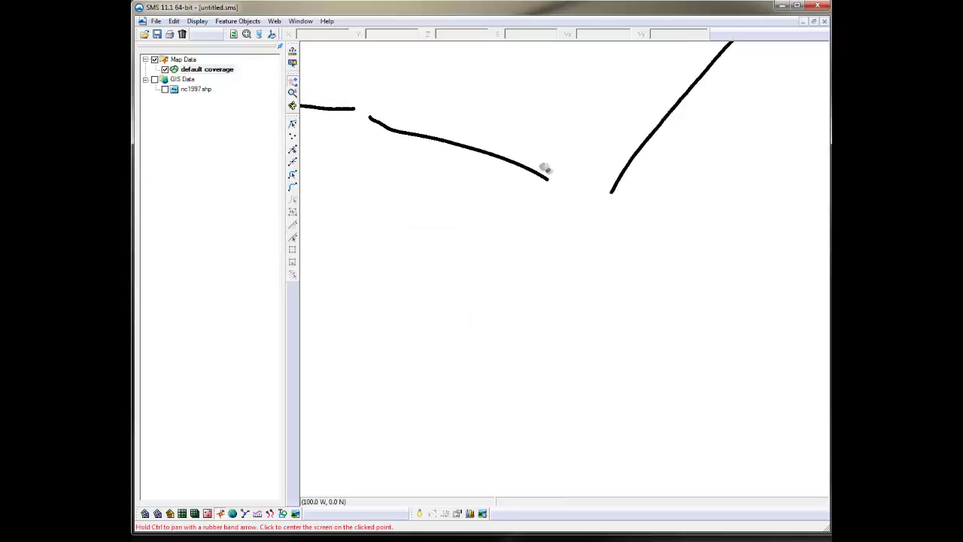
pyautogui.click(415, 217)
pyautogui.moveTo(488, 215); pyautogui.dragTo(475, 178)
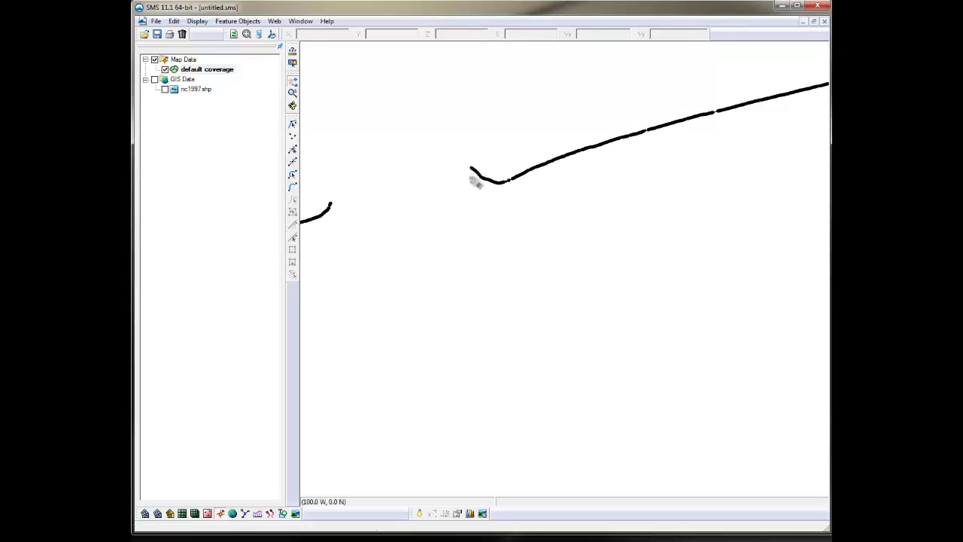
pyautogui.click(294, 125)
pyautogui.moveTo(452, 148); pyautogui.dragTo(495, 189)
pyautogui.press('Delete')
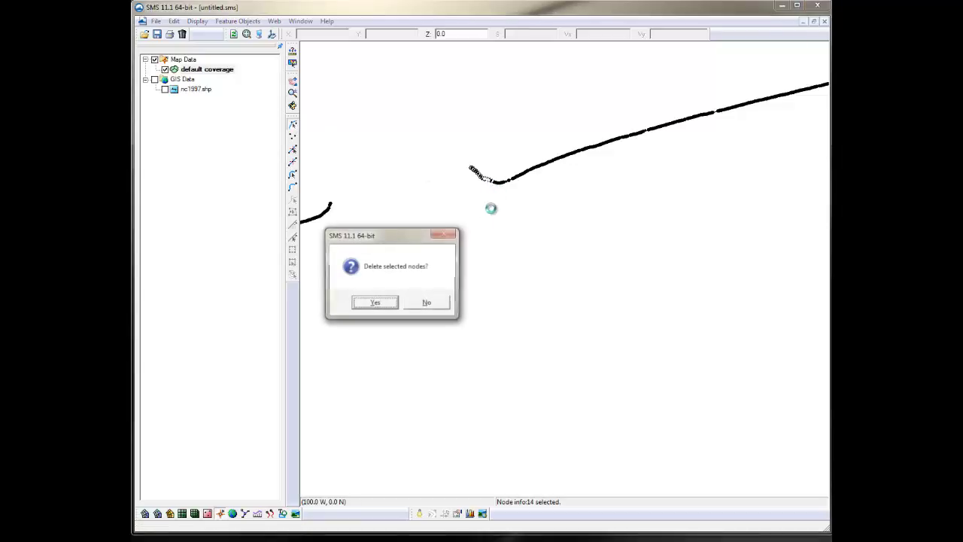
pyautogui.click(377, 302)
pyautogui.click(383, 302)
# Select individual shoreline arc pieces to inspect their lengths.
pyautogui.scroll(3, 497, 189)
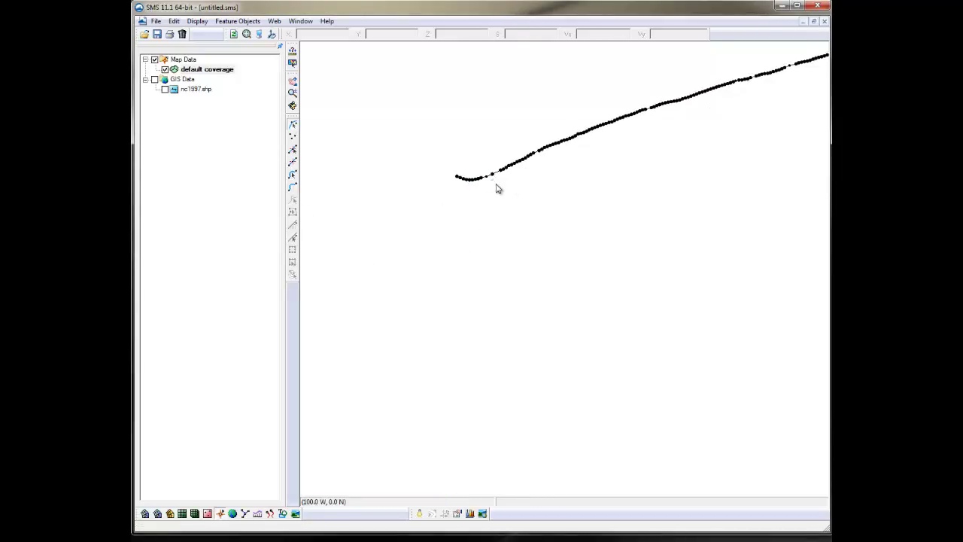
pyautogui.click(292, 174)
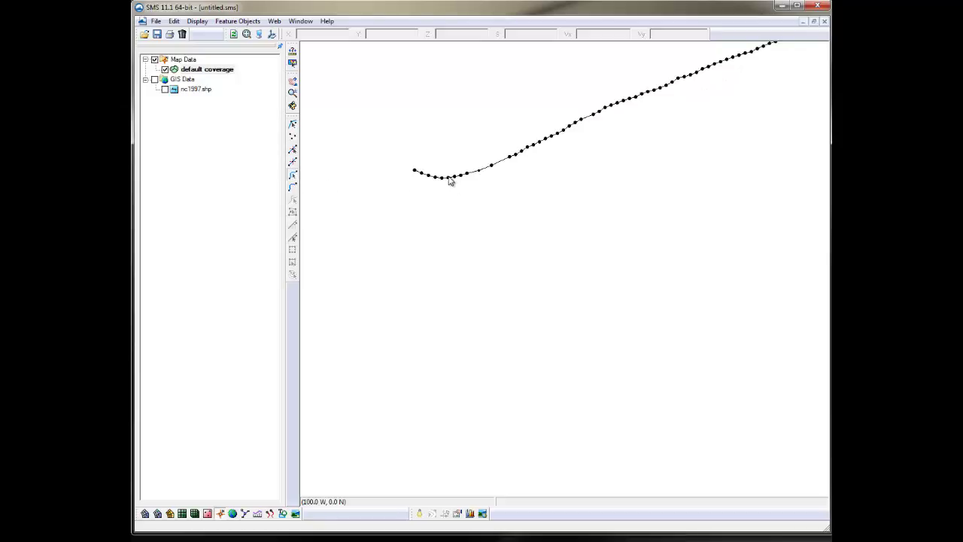
pyautogui.click(450, 179)
pyautogui.click(469, 174)
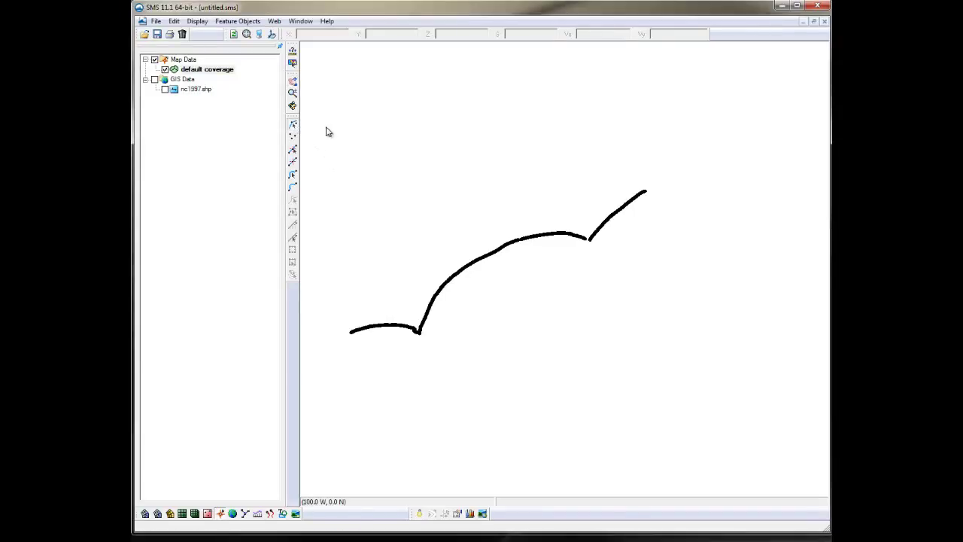
# Convert all 13154 shoreline nodes into vertices, then pan and zoom to inspect the merged arcs.
pyautogui.moveTo(317, 102); pyautogui.dragTo(685, 390)
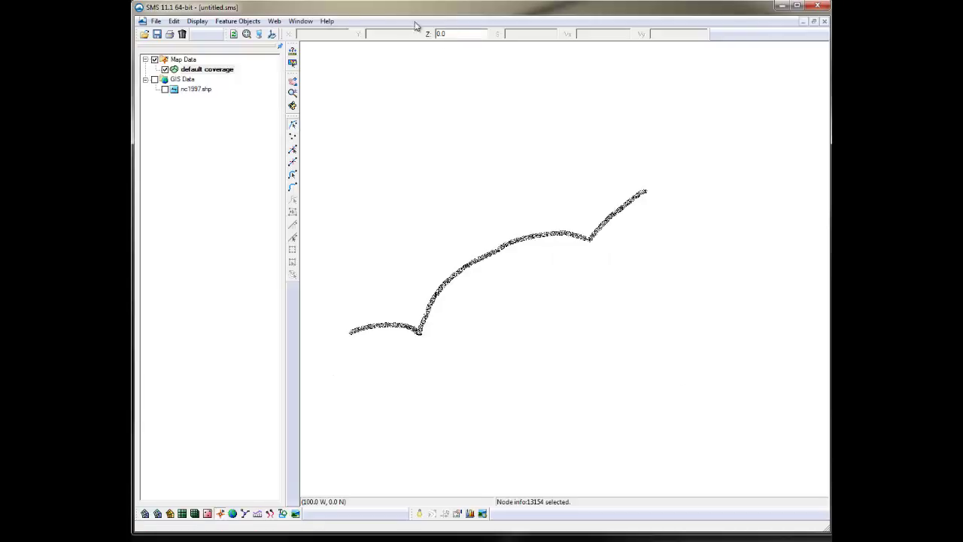
pyautogui.click(239, 22)
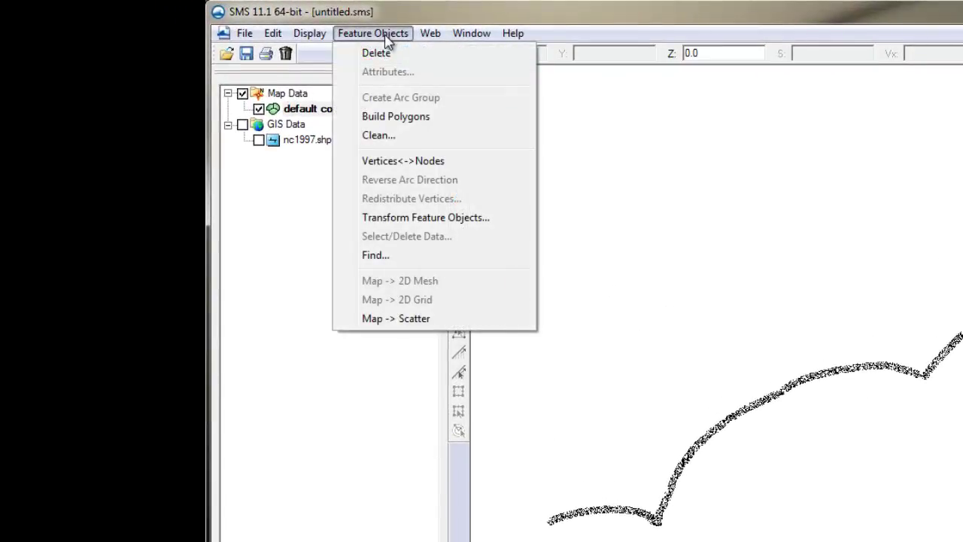
pyautogui.click(417, 164)
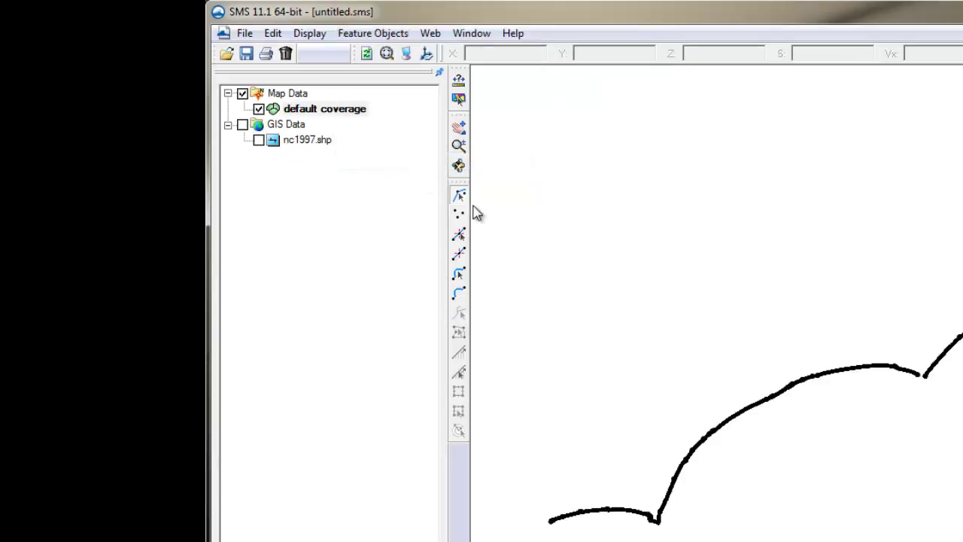
pyautogui.click(460, 130)
pyautogui.scroll(4, 775, 433)
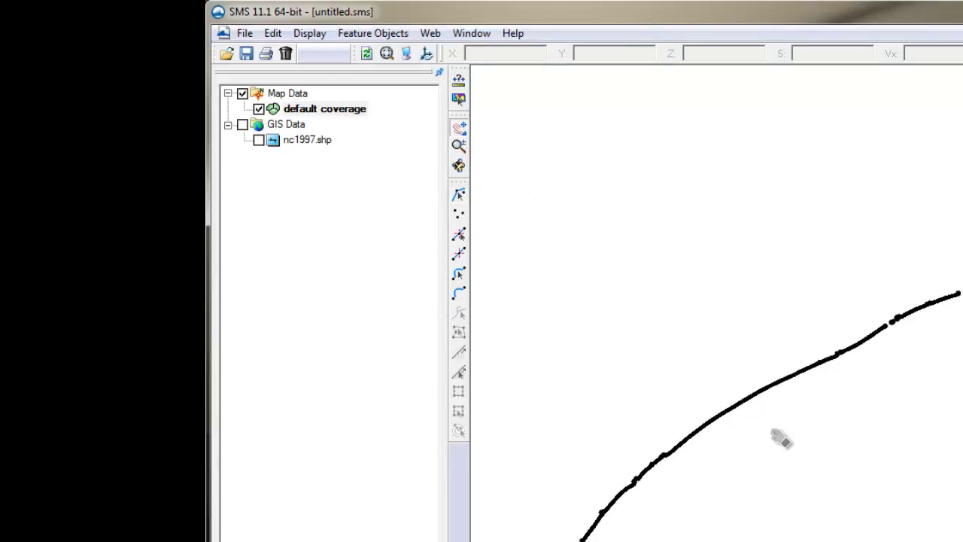
pyautogui.scroll(-1, 786, 399)
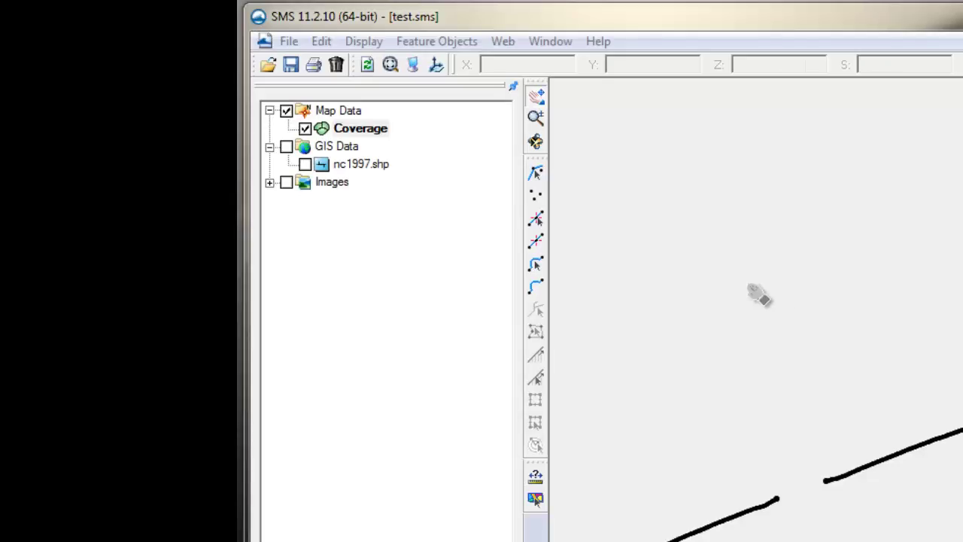
# Draw a bridging arc from the first shoreline arc's end node to the next arc's node.
pyautogui.click(535, 286)
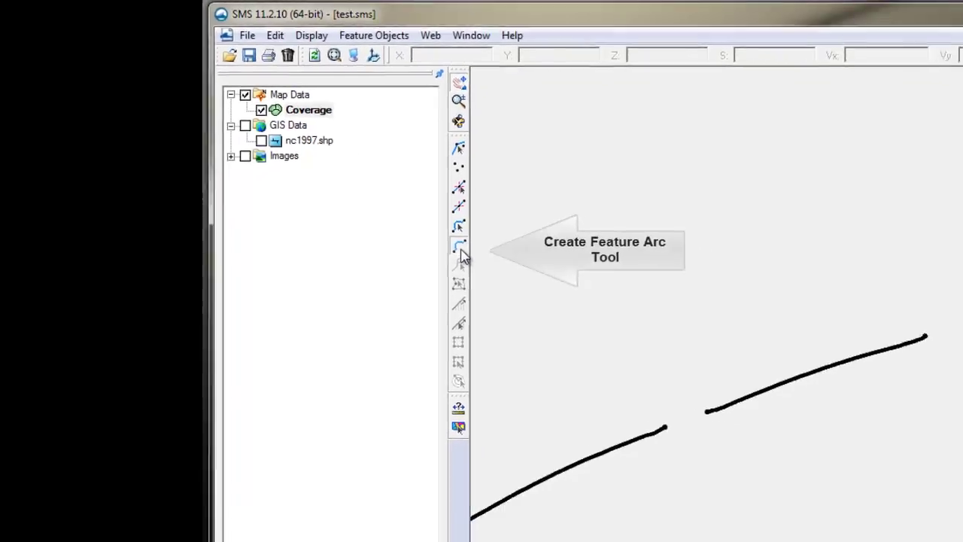
pyautogui.click(750, 274)
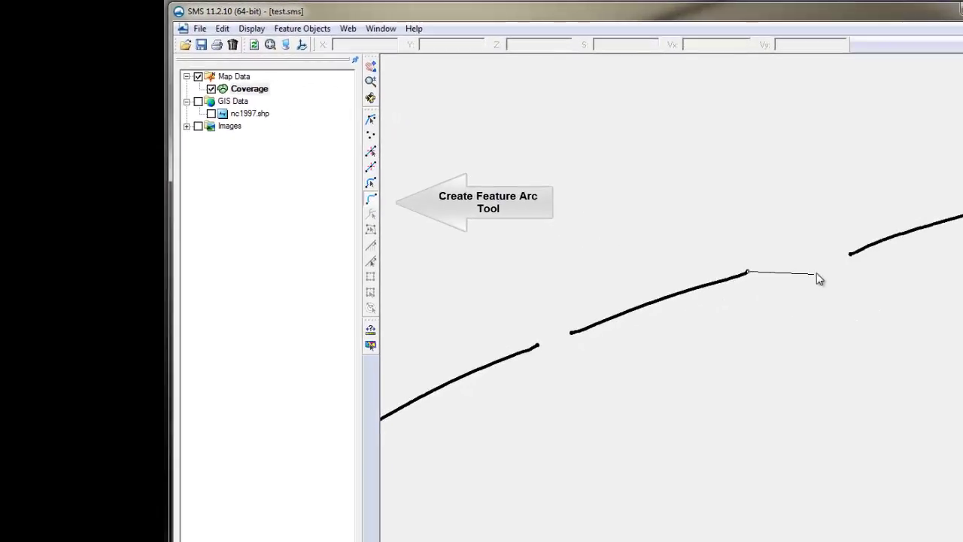
pyautogui.click(851, 257)
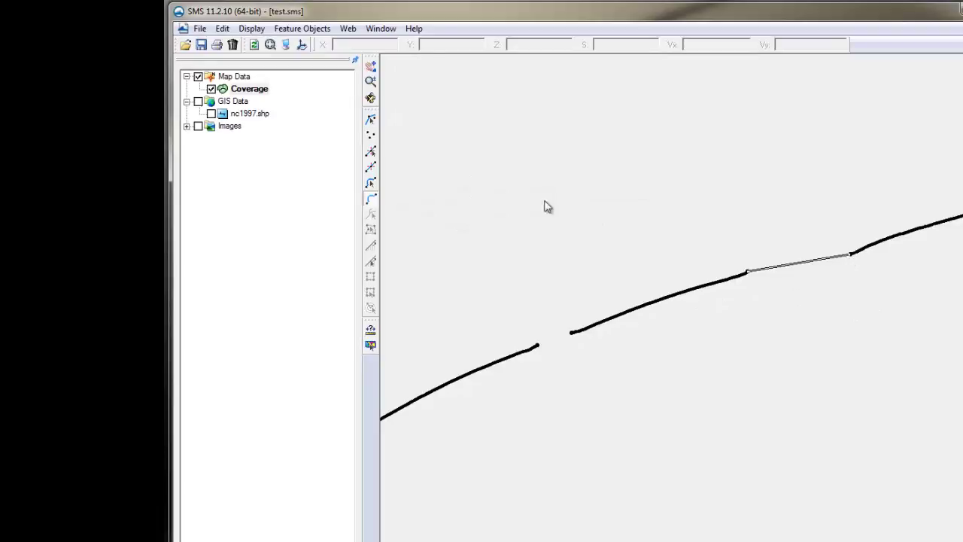
# Convert the node joining the bridge to the shoreline arc into a vertex.
pyautogui.click(370, 73)
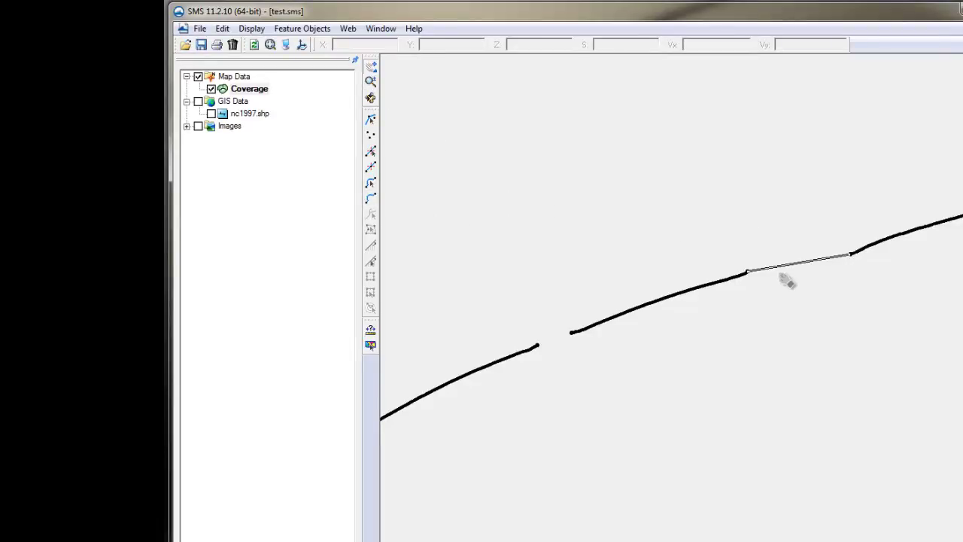
pyautogui.click(784, 276)
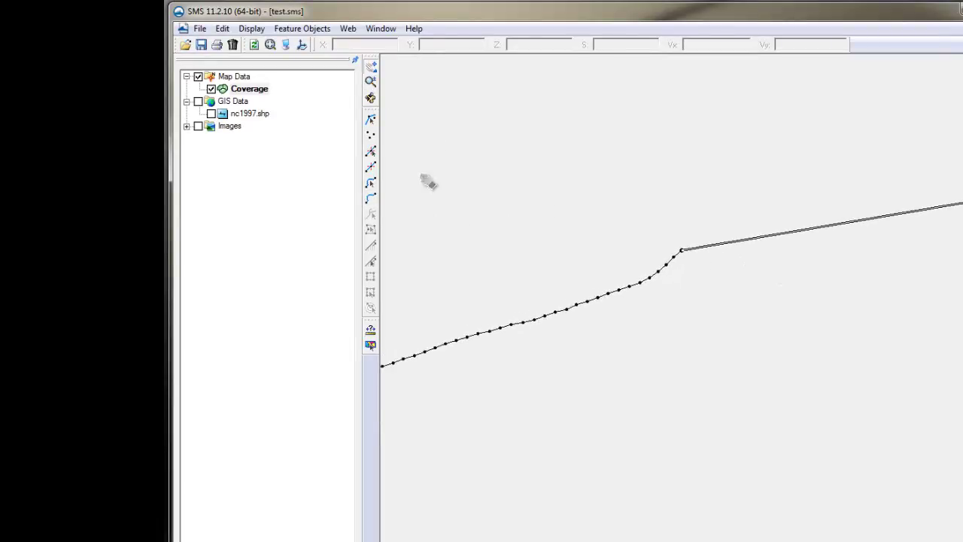
pyautogui.click(371, 122)
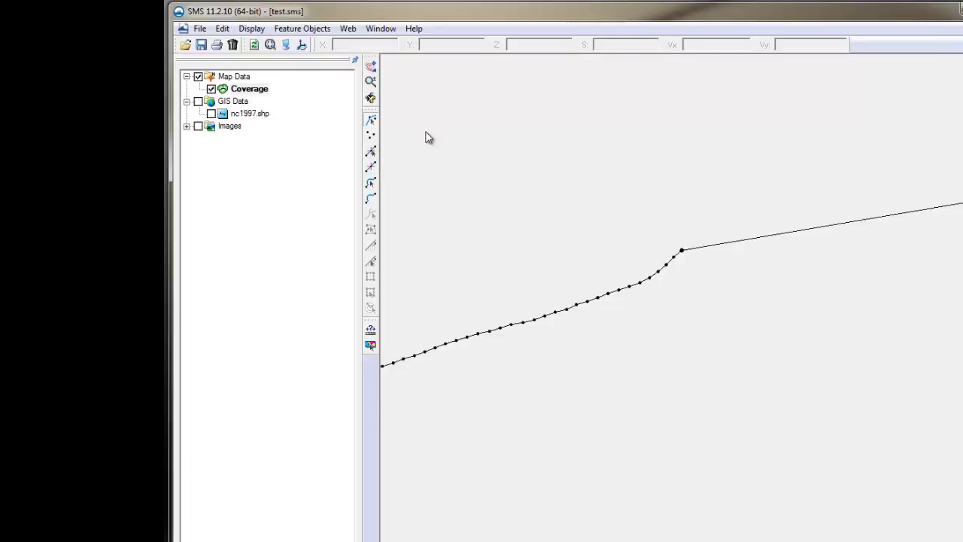
pyautogui.click(683, 252)
pyautogui.rightClick(683, 253)
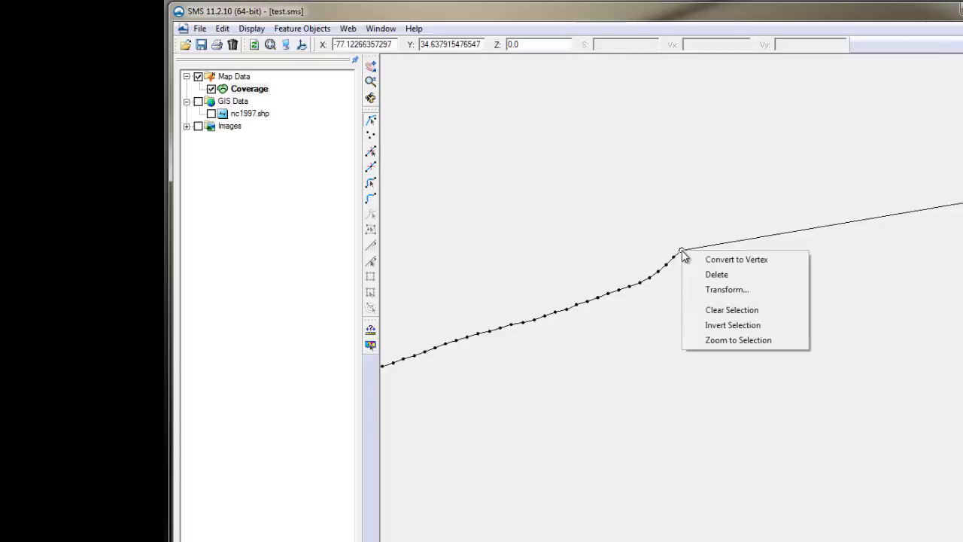
pyautogui.click(714, 260)
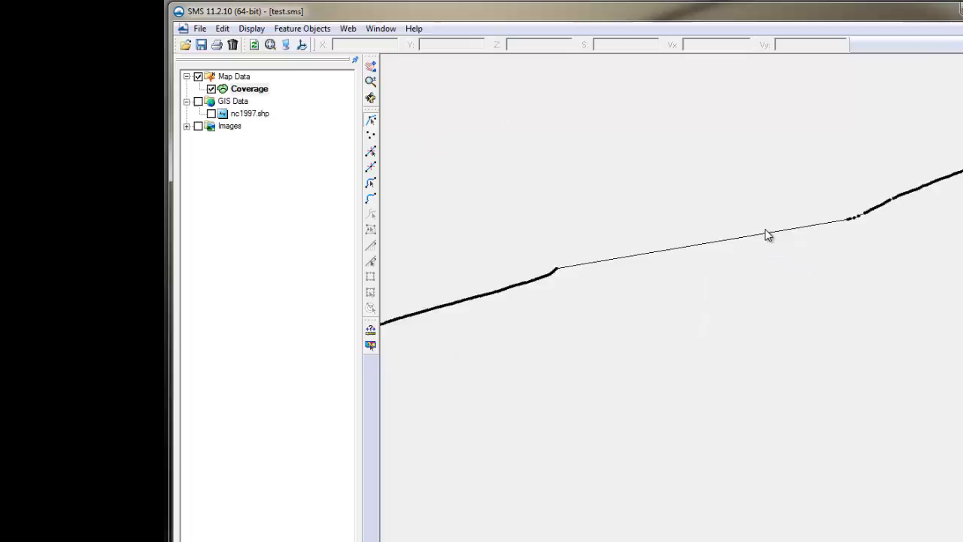
# Select the bridged shoreline to confirm it is now one continuous arc.
pyautogui.click(371, 183)
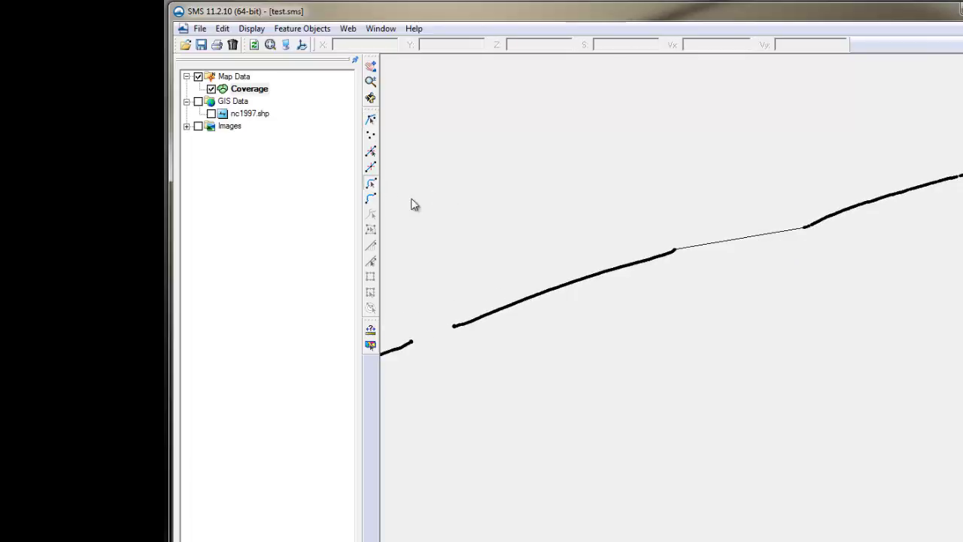
pyautogui.click(629, 271)
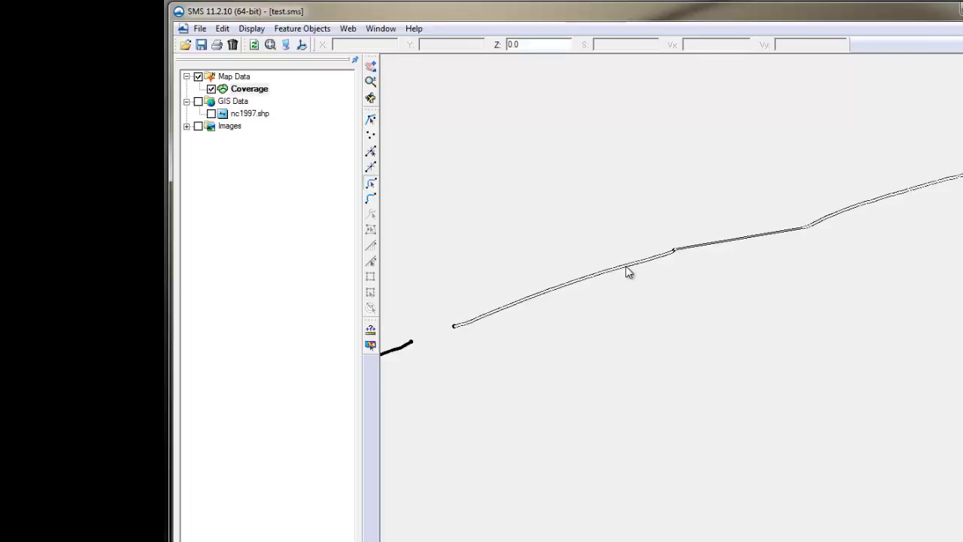
pyautogui.click(653, 305)
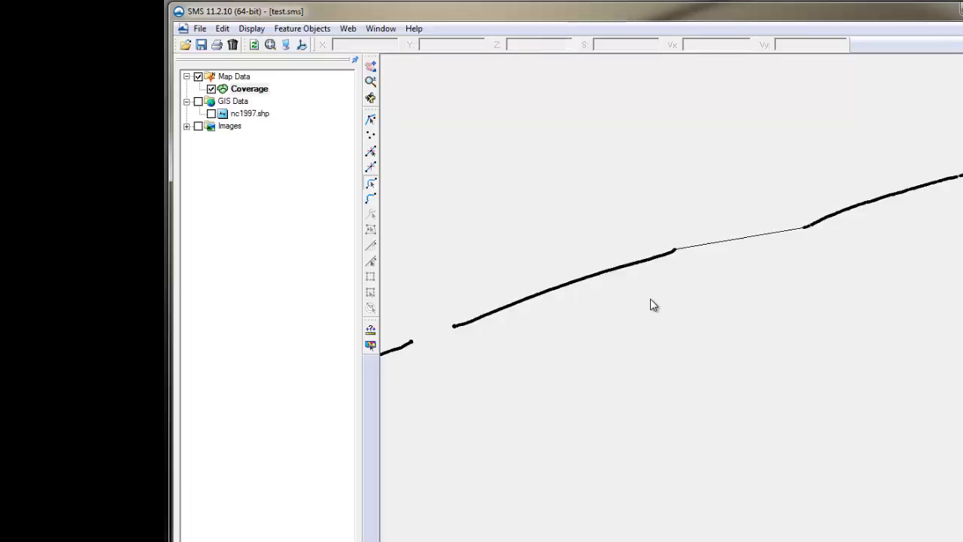